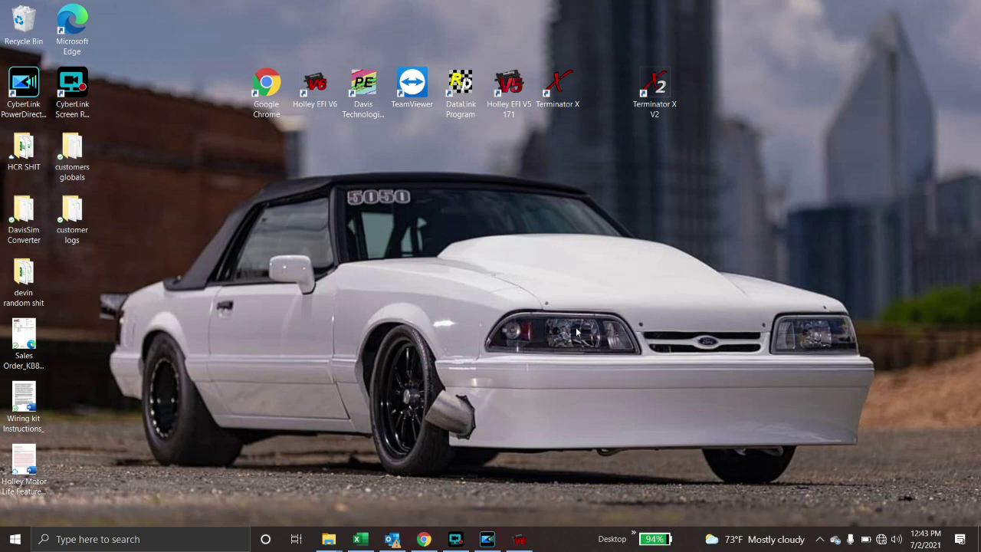
- Bring up the AEM 12 Position Trim Pot page in Chrome and read its Overview and trim decal details
{"action": "left_click", "coordinate": [423, 540]}
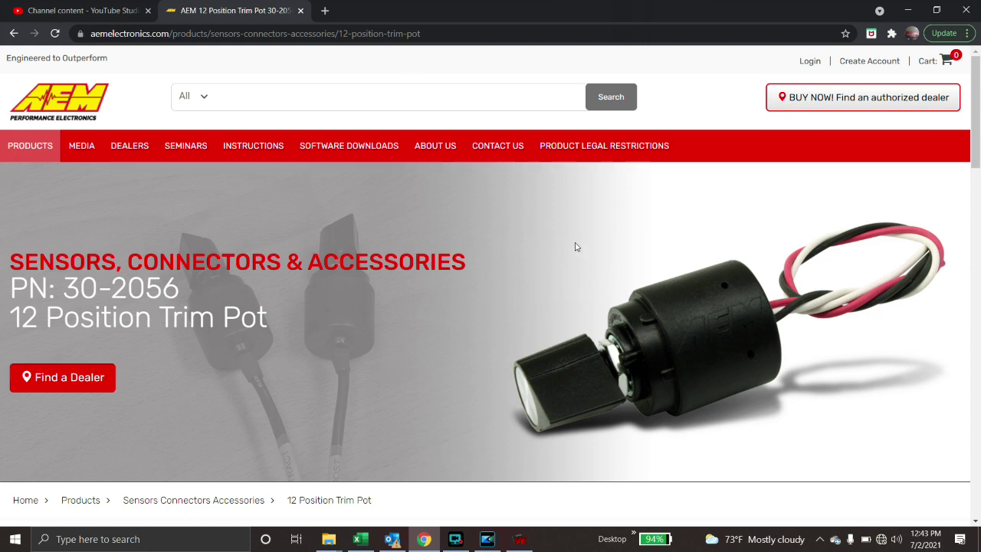
{"action": "scroll", "coordinate": [576, 242], "scroll_direction": "down", "scroll_amount": 5}
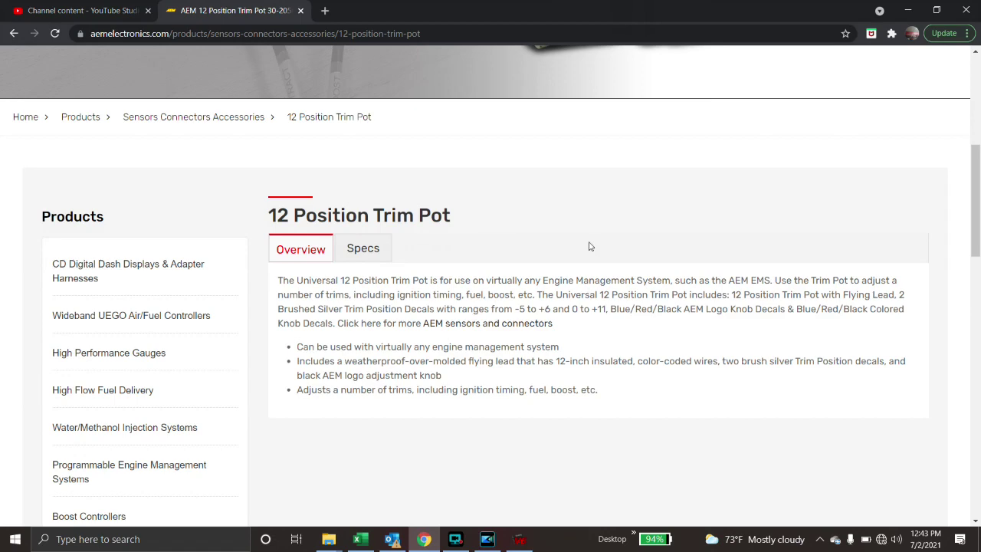
{"action": "scroll", "coordinate": [589, 246], "scroll_direction": "up", "scroll_amount": 3}
{"action": "scroll", "coordinate": [587, 258], "scroll_direction": "up", "scroll_amount": 2}
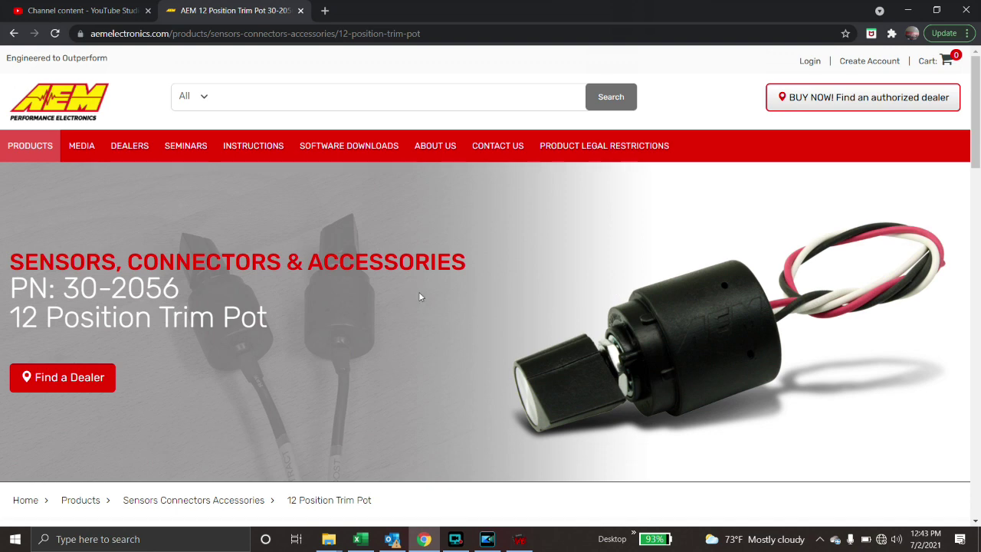
{"action": "scroll", "coordinate": [449, 291], "scroll_direction": "down", "scroll_amount": 5}
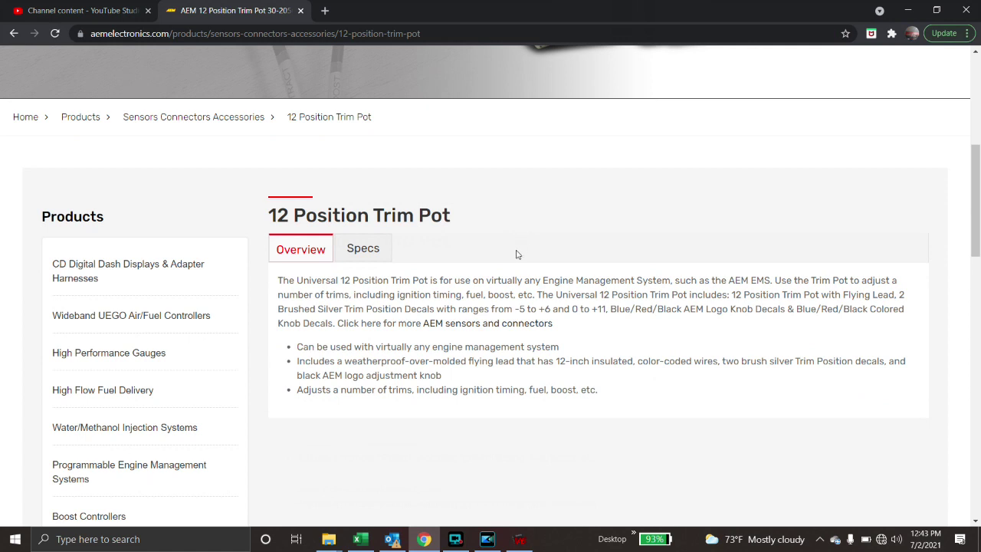
- Confirm input #28, '12 pos switch', stays a 5 Volt input, then show the gauge panel
{"action": "left_click", "coordinate": [520, 539]}
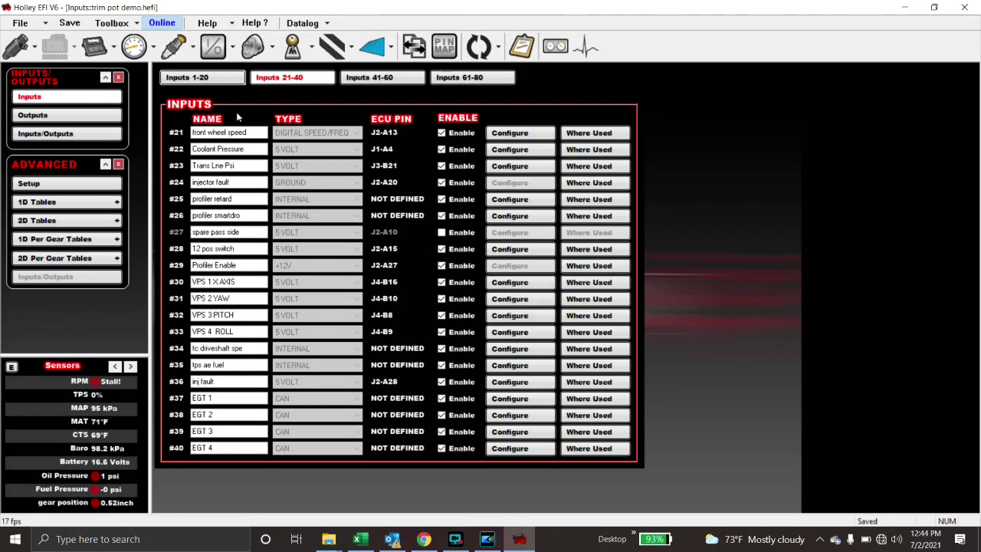
{"action": "left_click", "coordinate": [234, 248]}
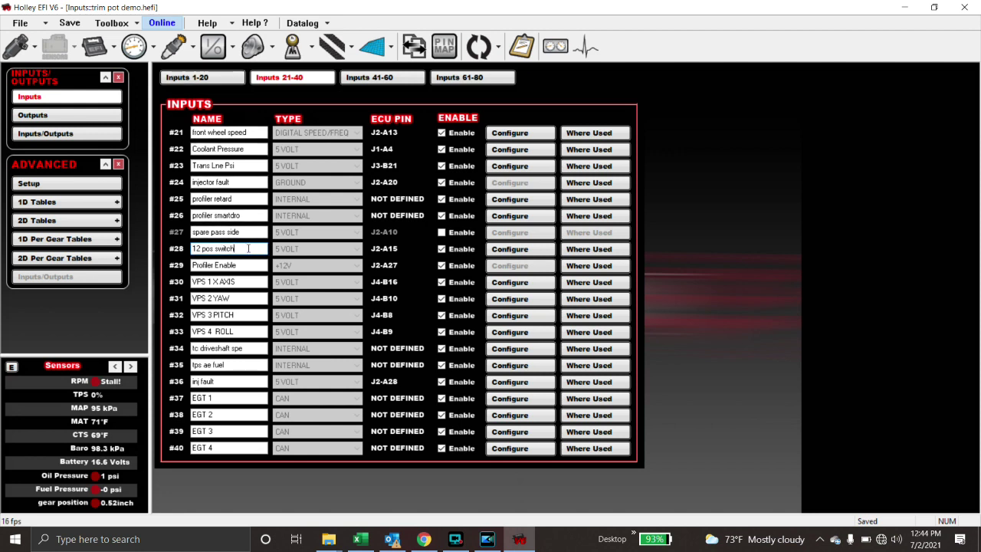
{"action": "left_click", "coordinate": [509, 249]}
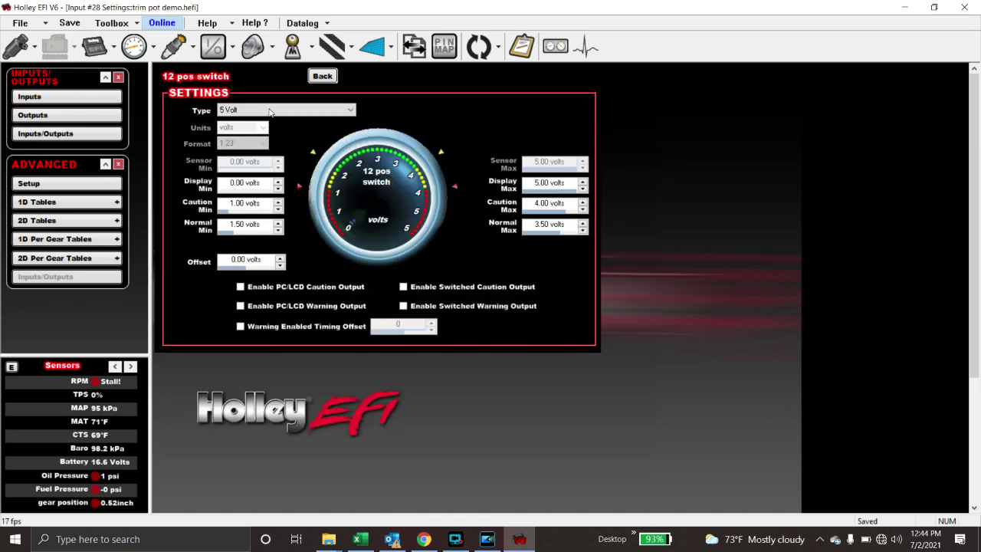
{"action": "left_click", "coordinate": [270, 112]}
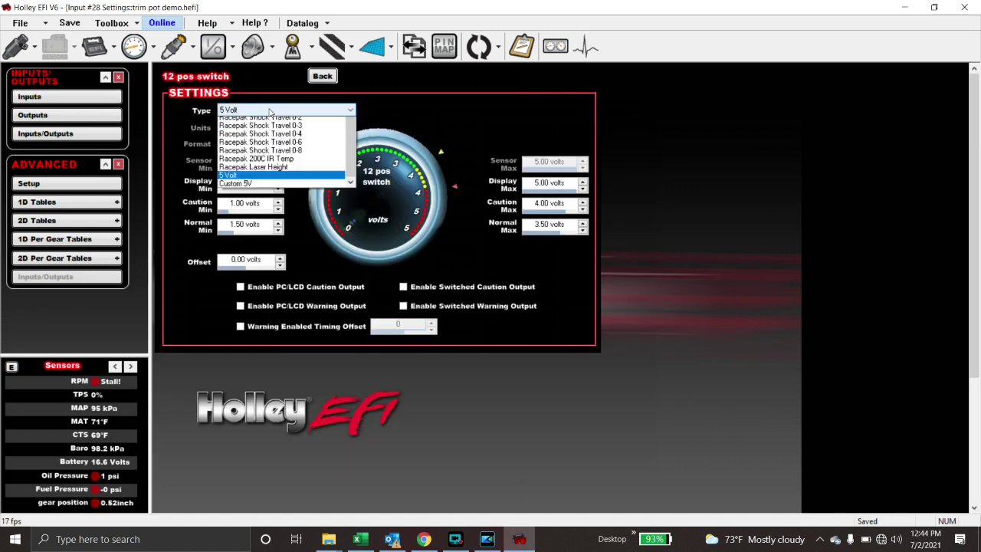
{"action": "left_click", "coordinate": [268, 112]}
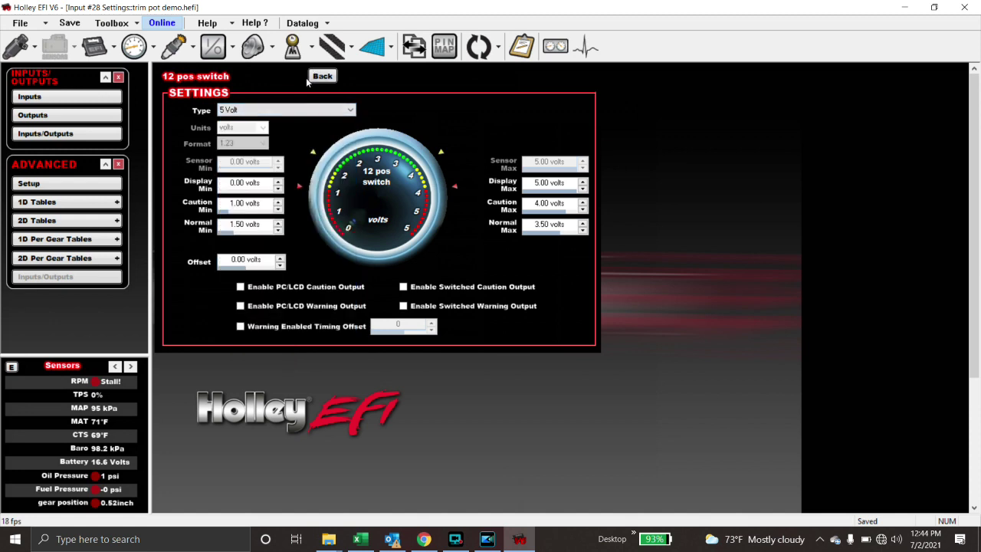
{"action": "left_click", "coordinate": [316, 78]}
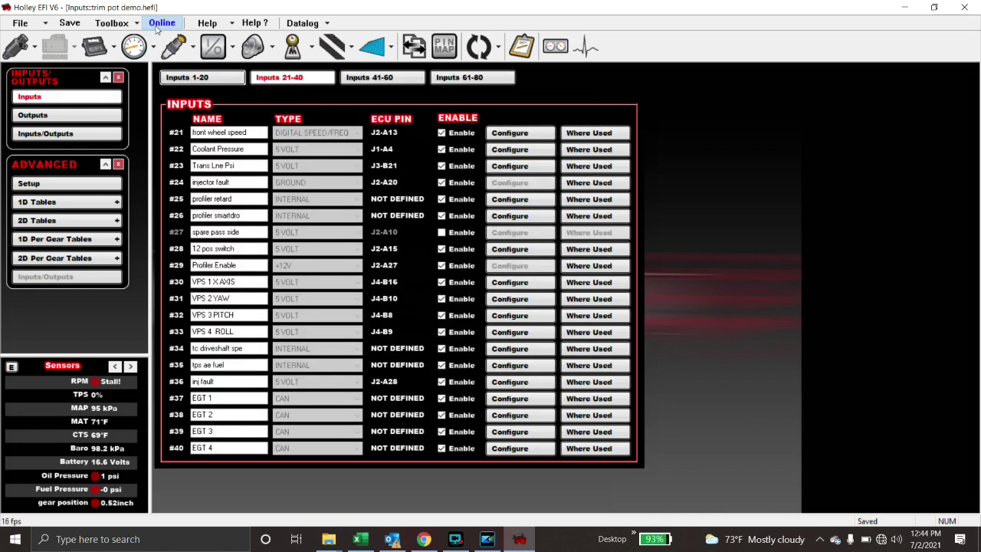
{"action": "left_click", "coordinate": [552, 46]}
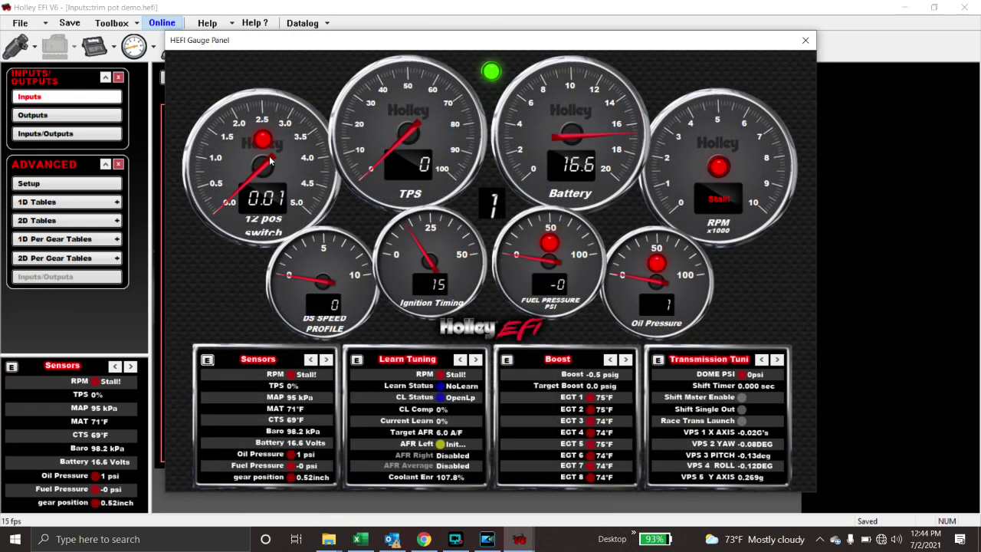
- Set the gauge to the 12 pos switch channel with 1.23 value and tick label formats
{"action": "double_click", "coordinate": [270, 161]}
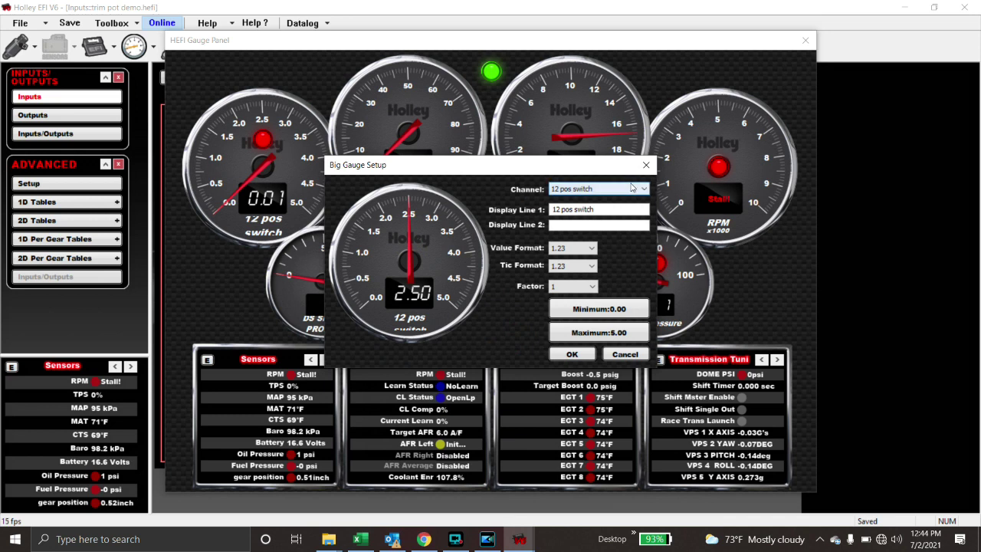
{"action": "left_click", "coordinate": [612, 189]}
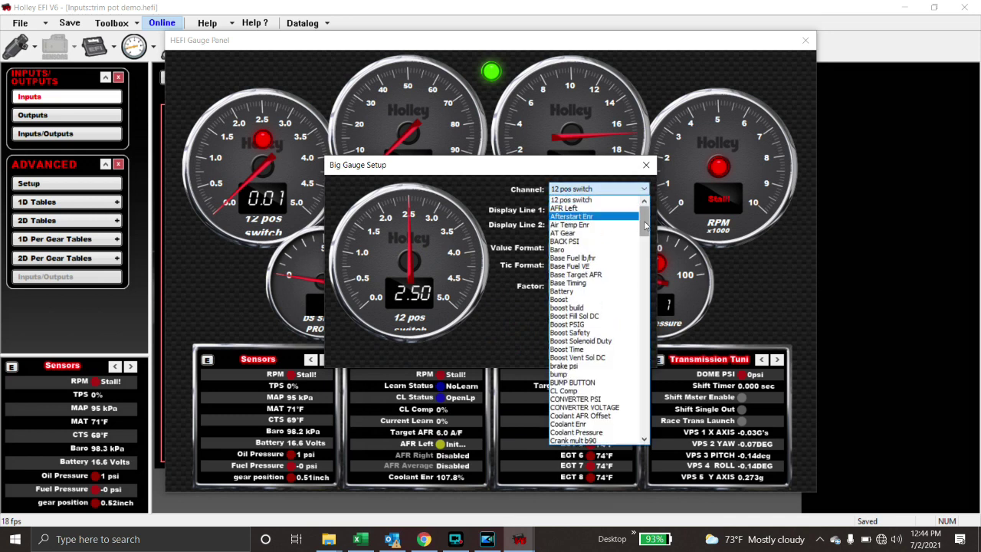
{"action": "left_click", "coordinate": [597, 200]}
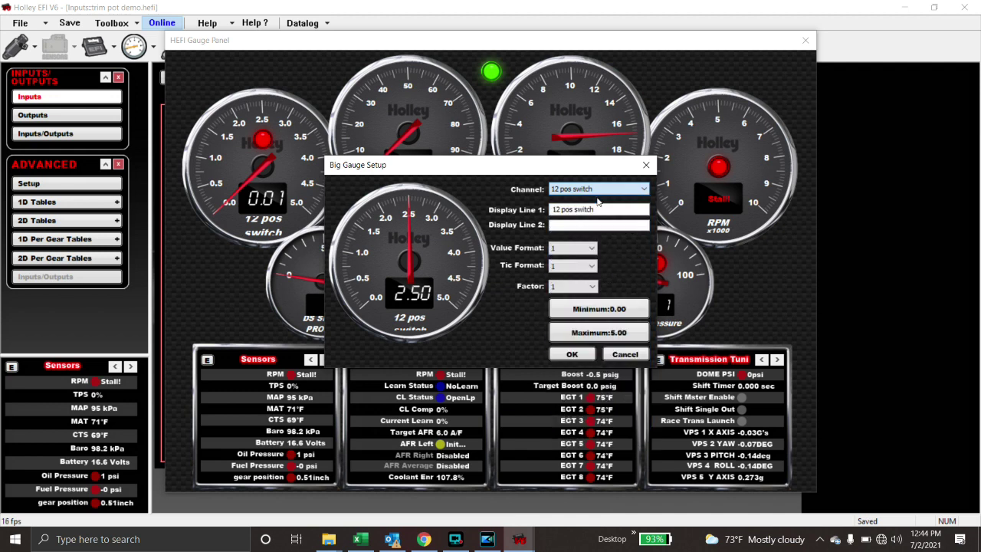
{"action": "left_click", "coordinate": [557, 248]}
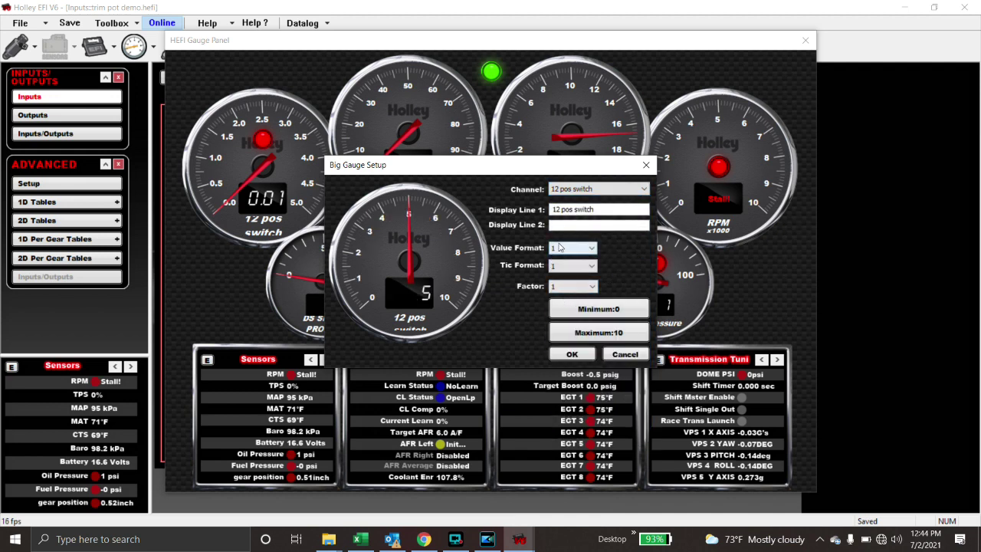
{"action": "left_click", "coordinate": [558, 273]}
{"action": "left_click", "coordinate": [558, 266]}
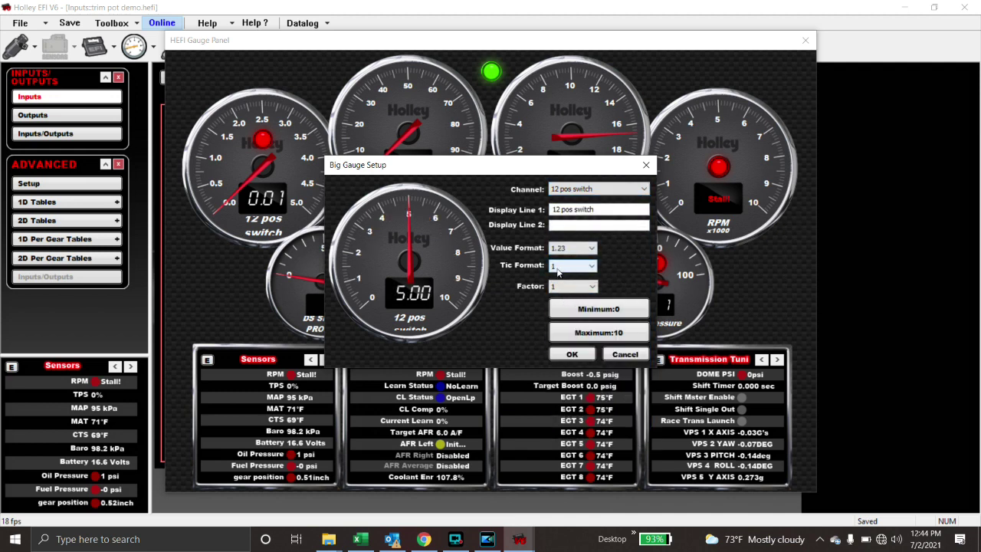
{"action": "left_click", "coordinate": [560, 295]}
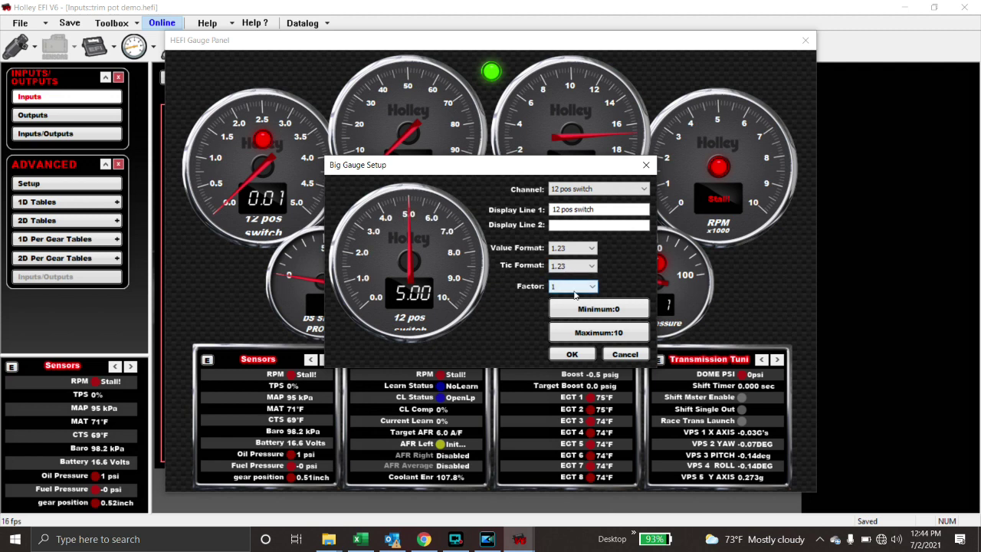
{"action": "left_click", "coordinate": [572, 355]}
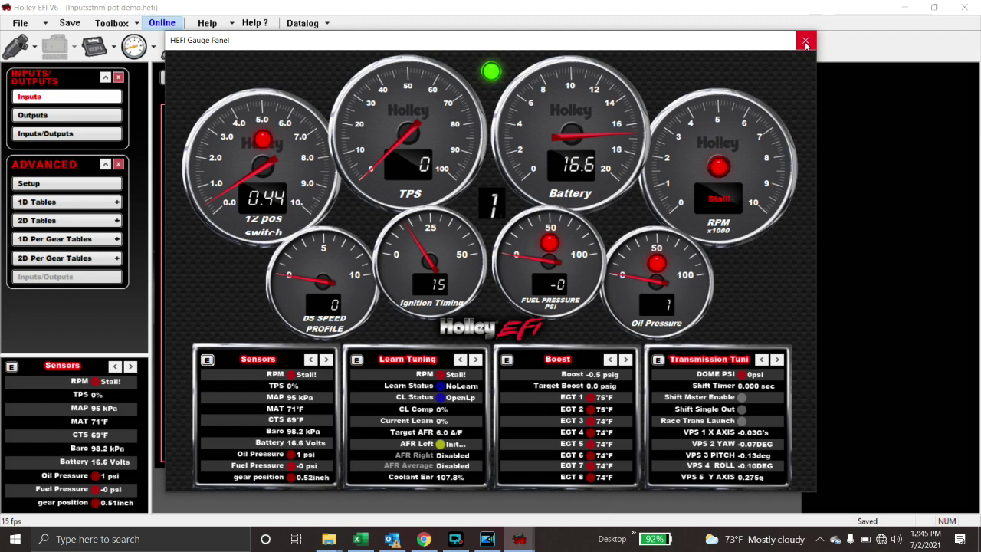
{"action": "left_click", "coordinate": [805, 44]}
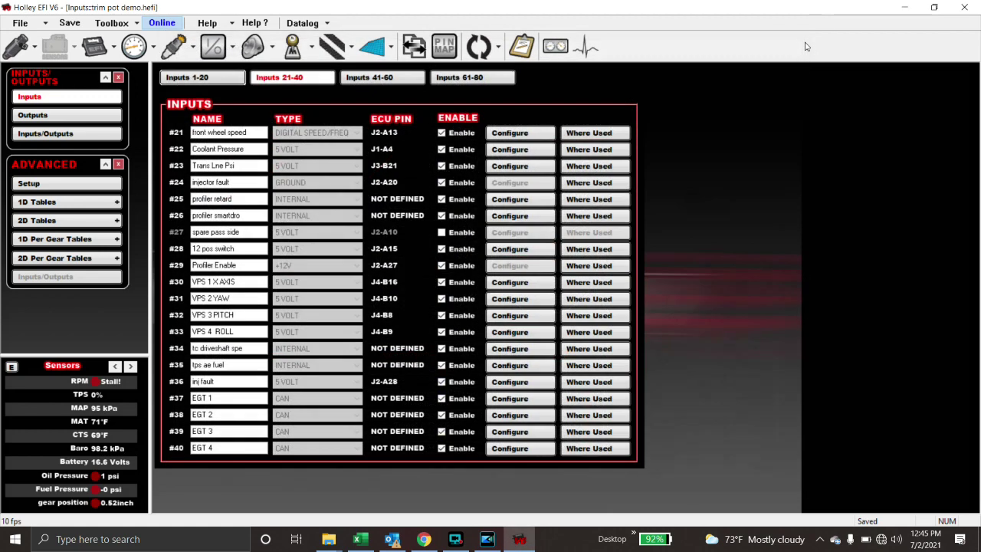
- Open 1D Table #3, 'pos 1 boost +', in the Advanced setup
{"action": "left_click", "coordinate": [379, 48]}
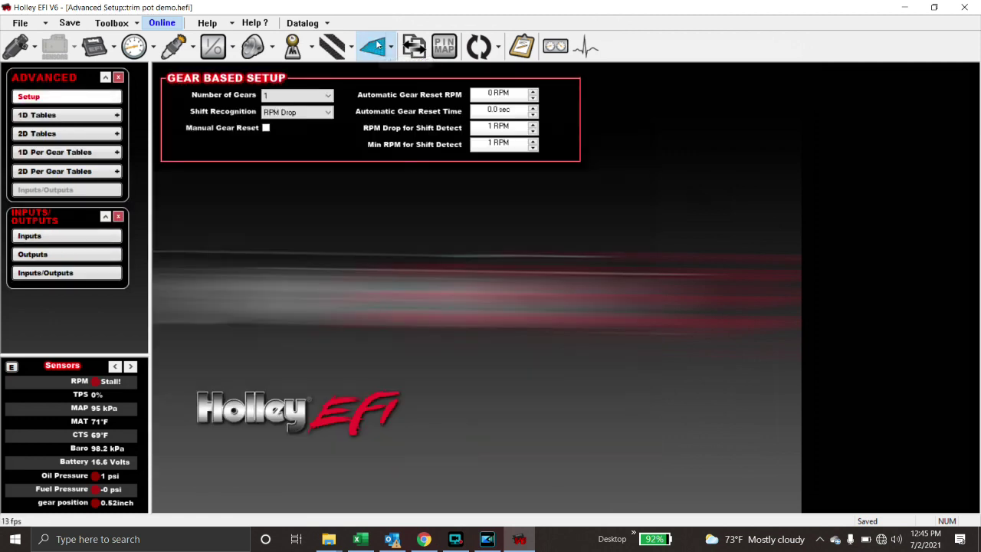
{"action": "left_click", "coordinate": [52, 116]}
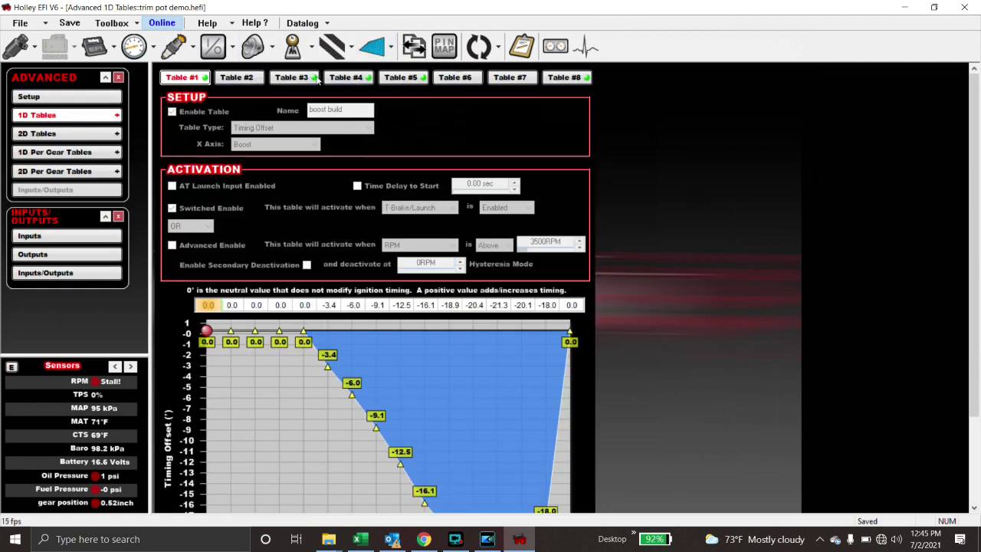
{"action": "left_click", "coordinate": [291, 77]}
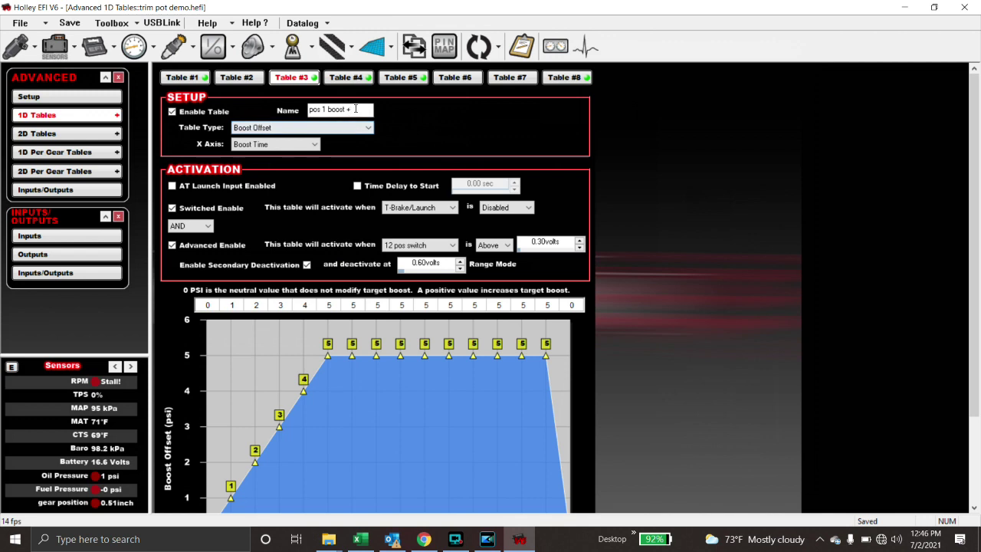
{"action": "left_click", "coordinate": [355, 111]}
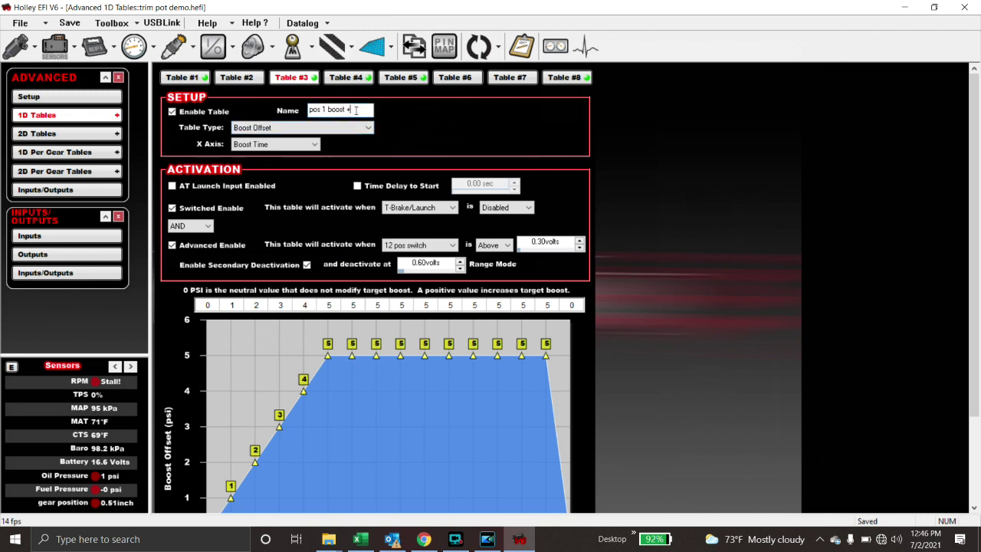
- Reselect Boost Offset with a Boost Time x-axis to zero the offsets, then open Boost setup
{"action": "left_click", "coordinate": [304, 127]}
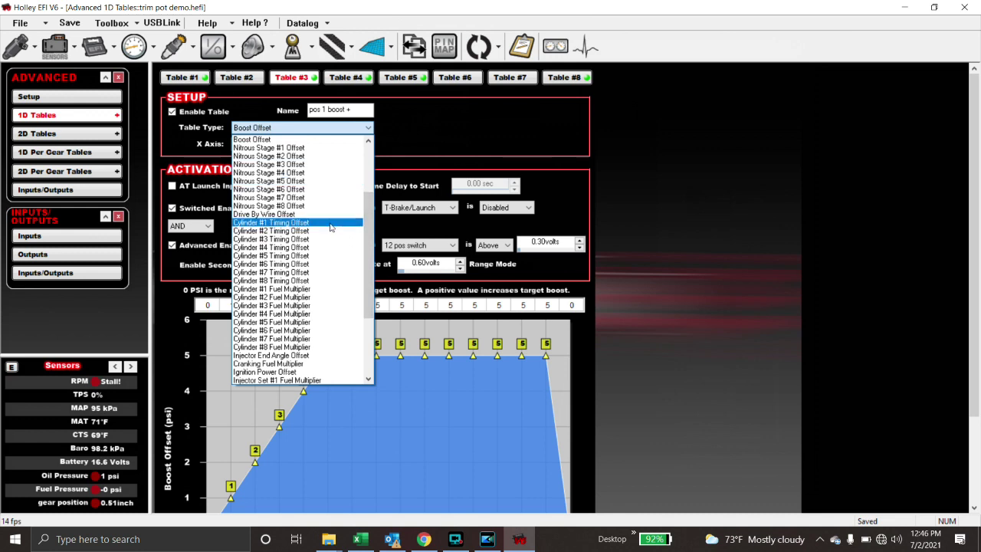
{"action": "scroll", "coordinate": [329, 223], "scroll_direction": "up", "scroll_amount": 1}
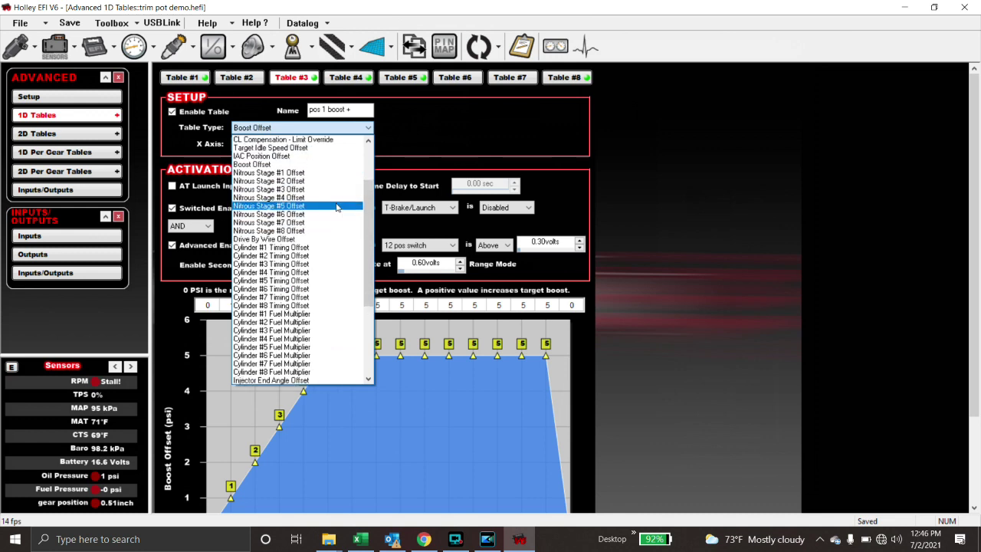
{"action": "left_click", "coordinate": [301, 165]}
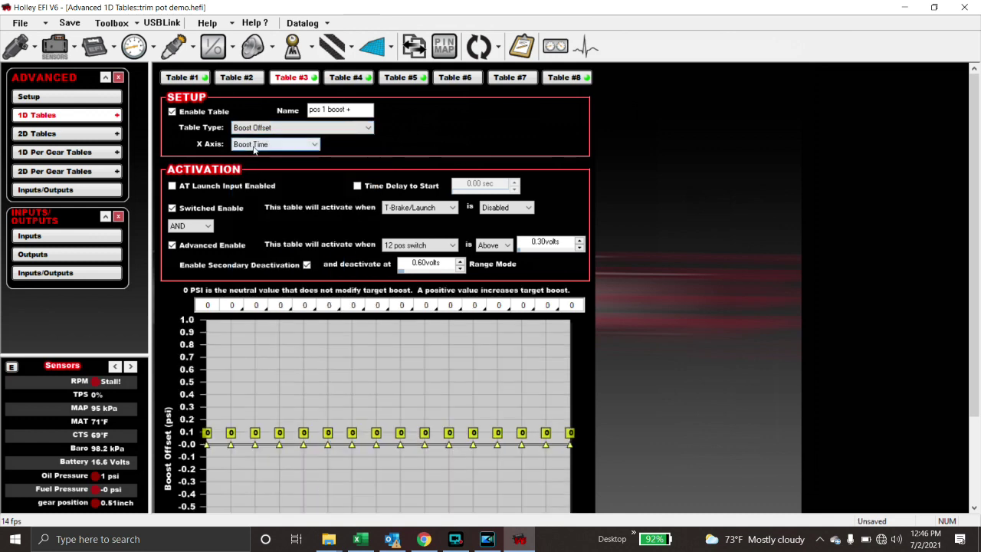
{"action": "left_click", "coordinate": [255, 147]}
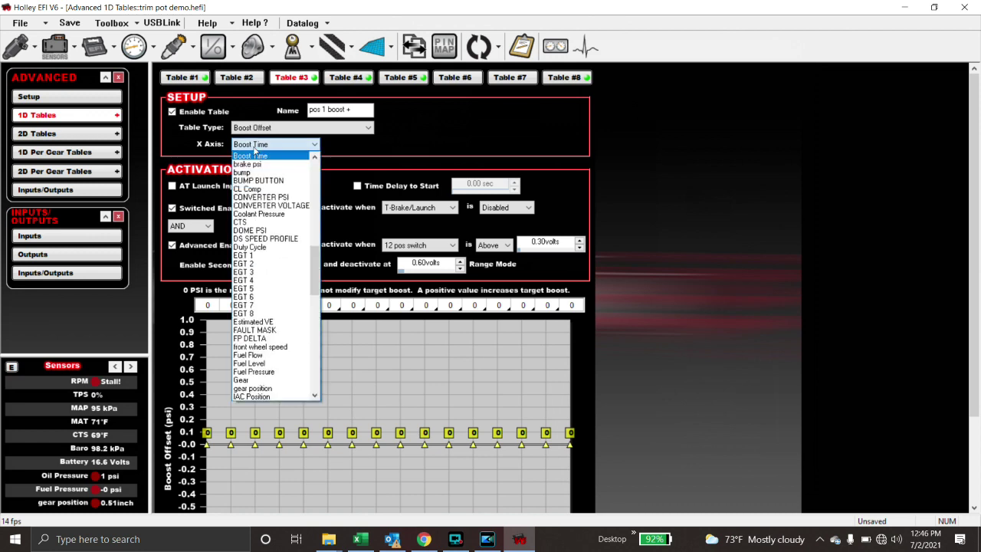
{"action": "left_click", "coordinate": [254, 150]}
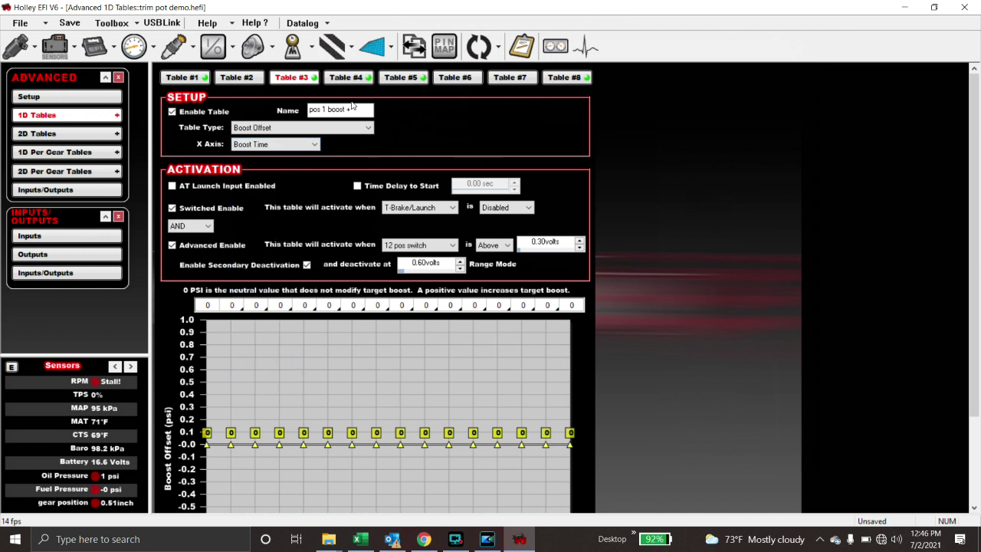
{"action": "left_click", "coordinate": [253, 46]}
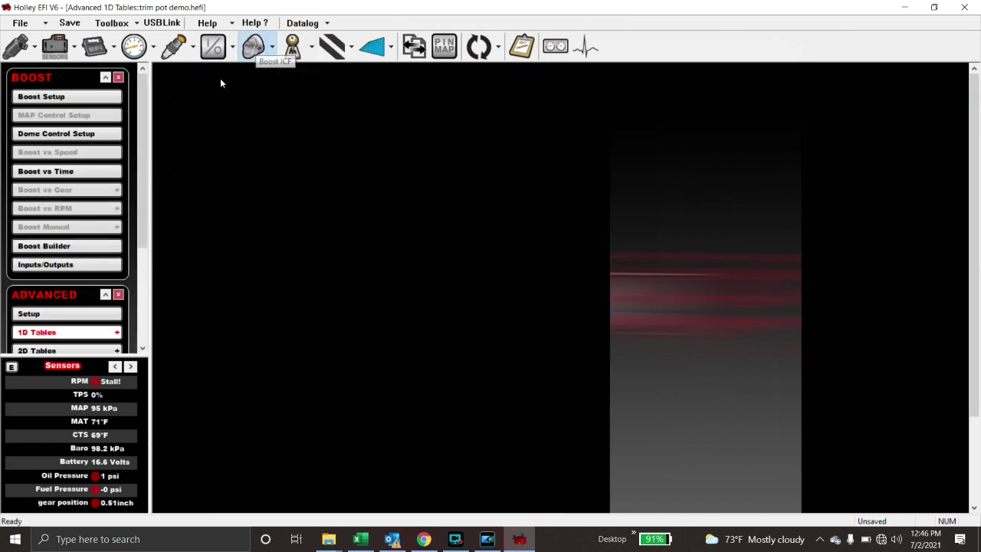
- Copy the 0.00–6.00 s time points from the Boost vs Time dome pressure curve
{"action": "left_click", "coordinate": [81, 168]}
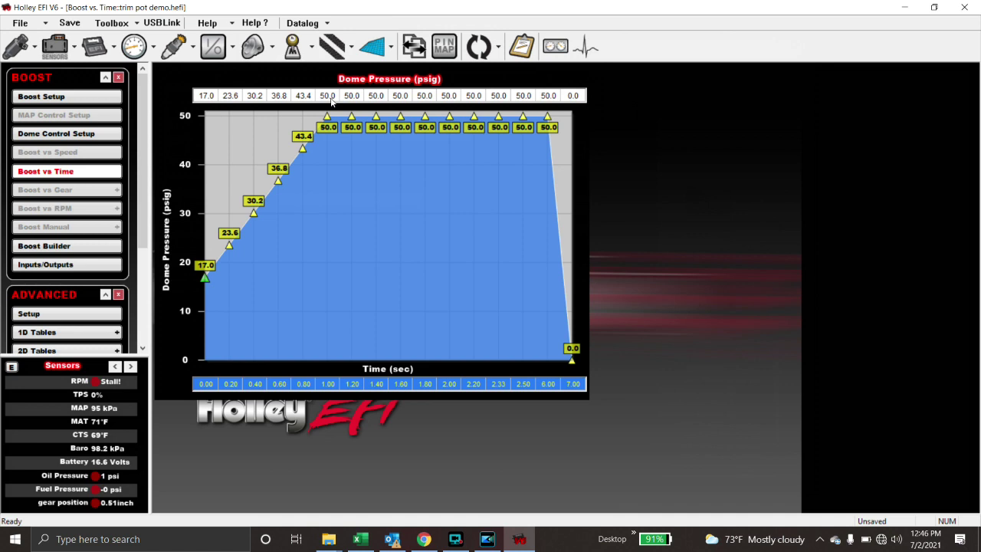
{"action": "left_click_drag", "start_coordinate": [331, 98], "coordinate": [546, 95]}
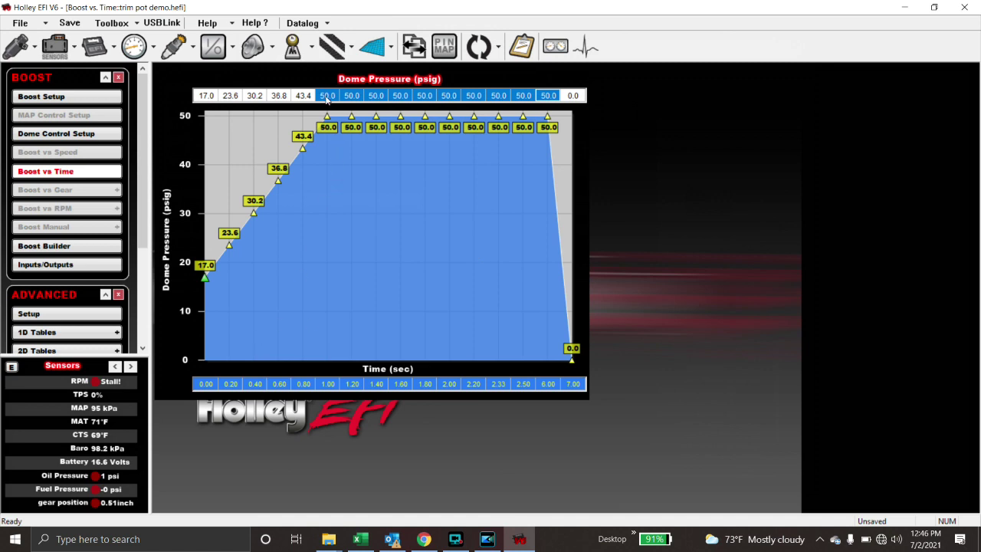
{"action": "left_click_drag", "start_coordinate": [208, 389], "coordinate": [573, 385]}
{"action": "right_click", "coordinate": [571, 383]}
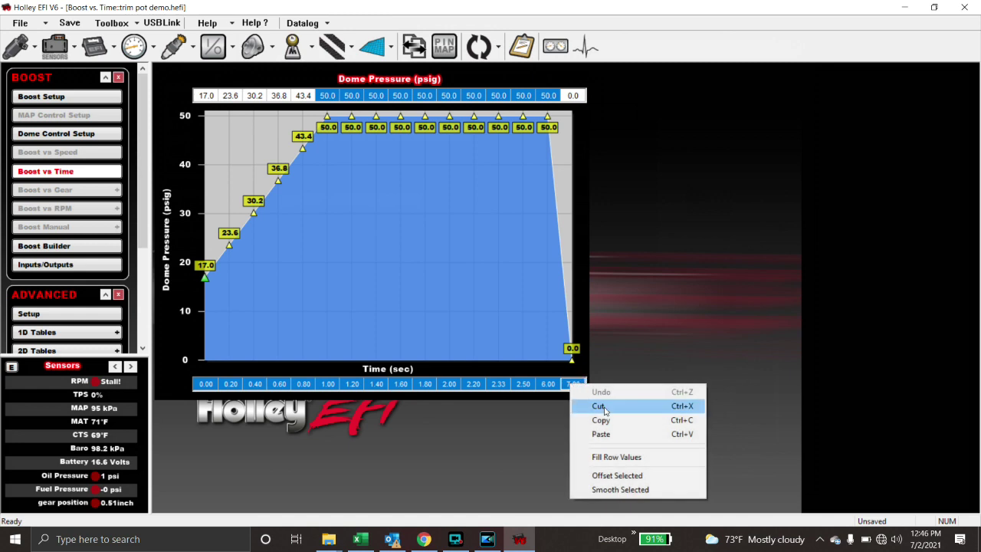
{"action": "left_click", "coordinate": [593, 421]}
- Paste the copied time points into Table #3's Boost Time axis, ending at 7.00 s
{"action": "left_click", "coordinate": [372, 47]}
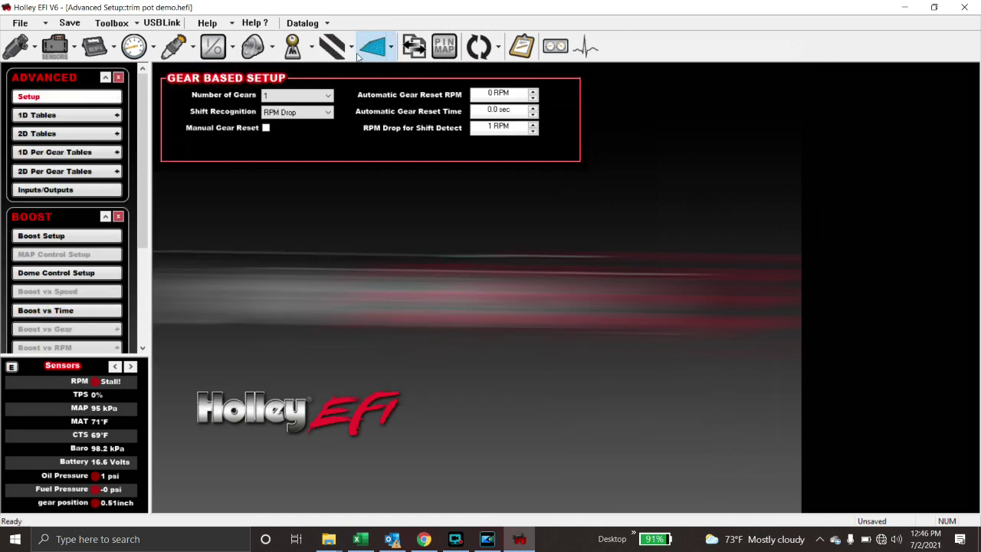
{"action": "left_click", "coordinate": [69, 117]}
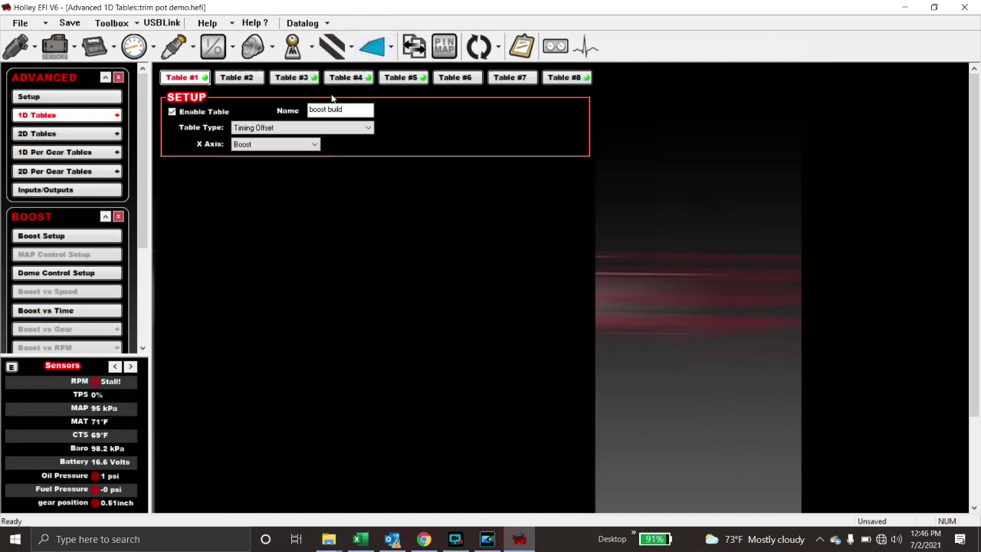
{"action": "left_click", "coordinate": [281, 77]}
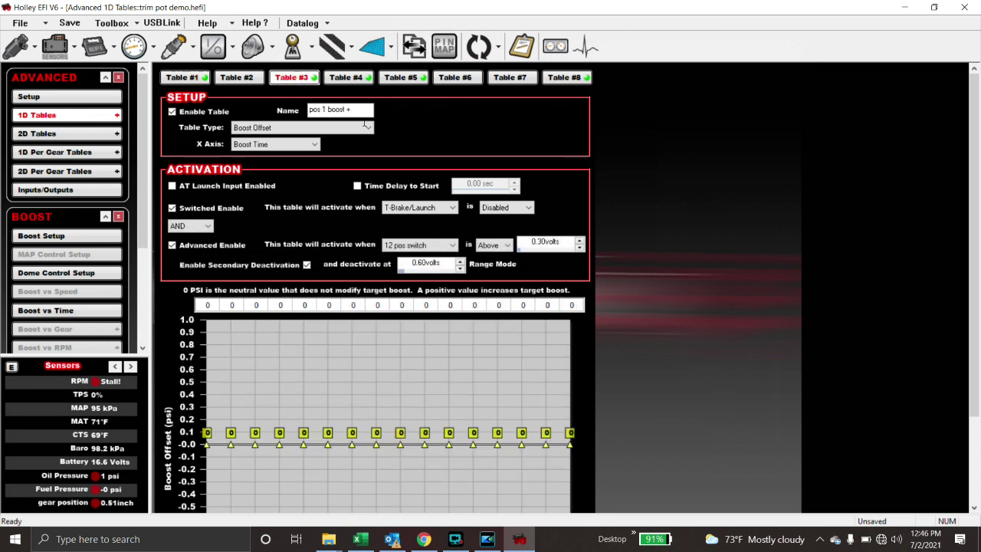
{"action": "scroll", "coordinate": [340, 394], "scroll_direction": "down", "scroll_amount": 2}
{"action": "right_click", "coordinate": [207, 500]}
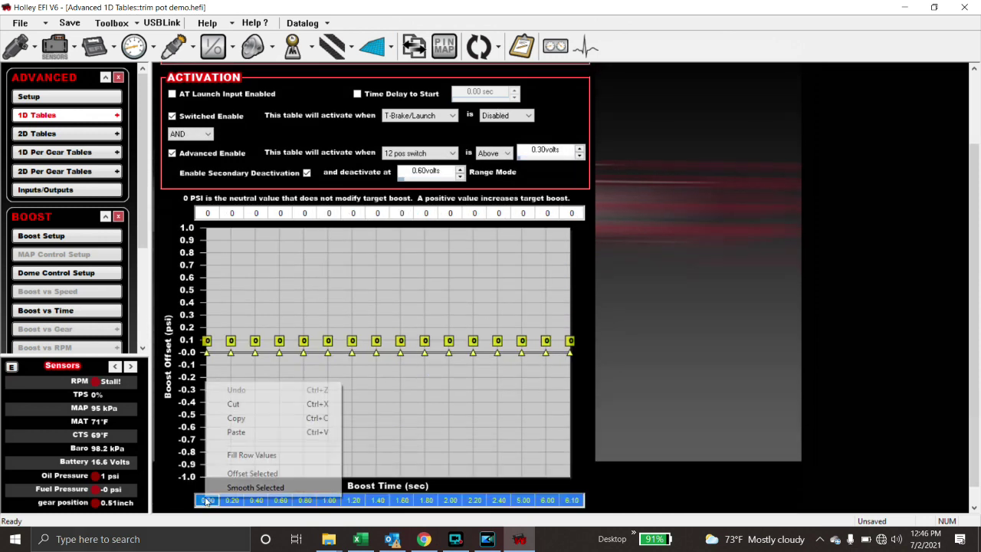
{"action": "left_click", "coordinate": [236, 432]}
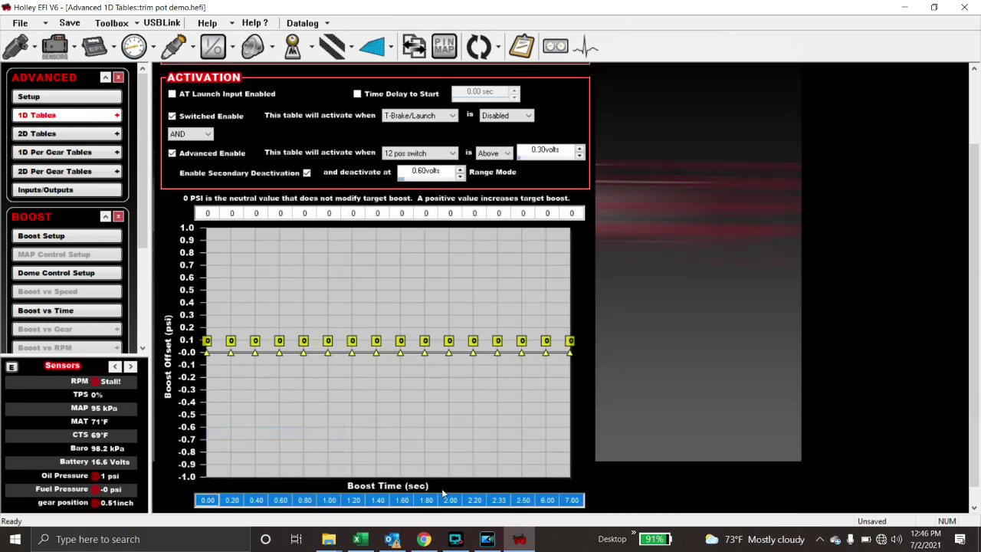
{"action": "left_click", "coordinate": [567, 504]}
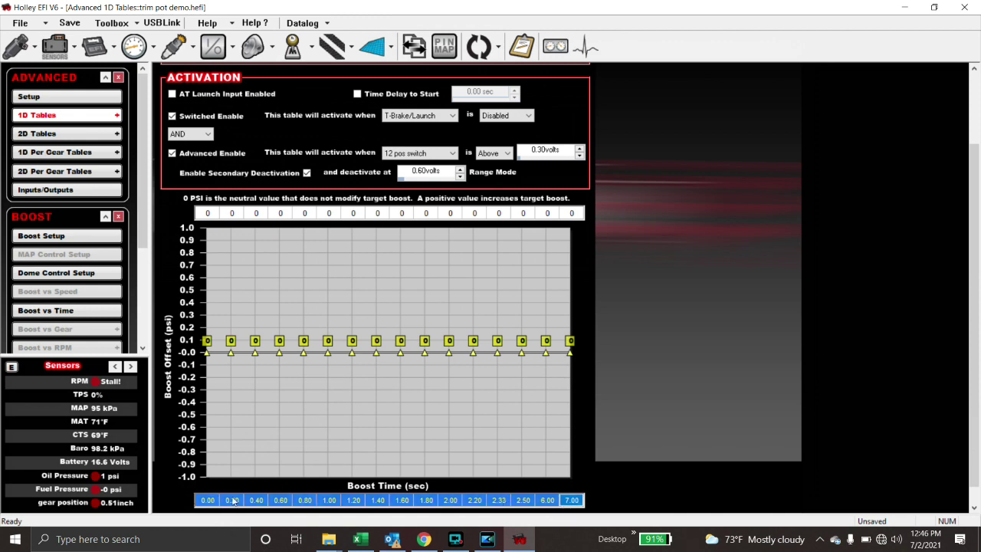
{"action": "scroll", "coordinate": [396, 467], "scroll_direction": "up", "scroll_amount": 3}
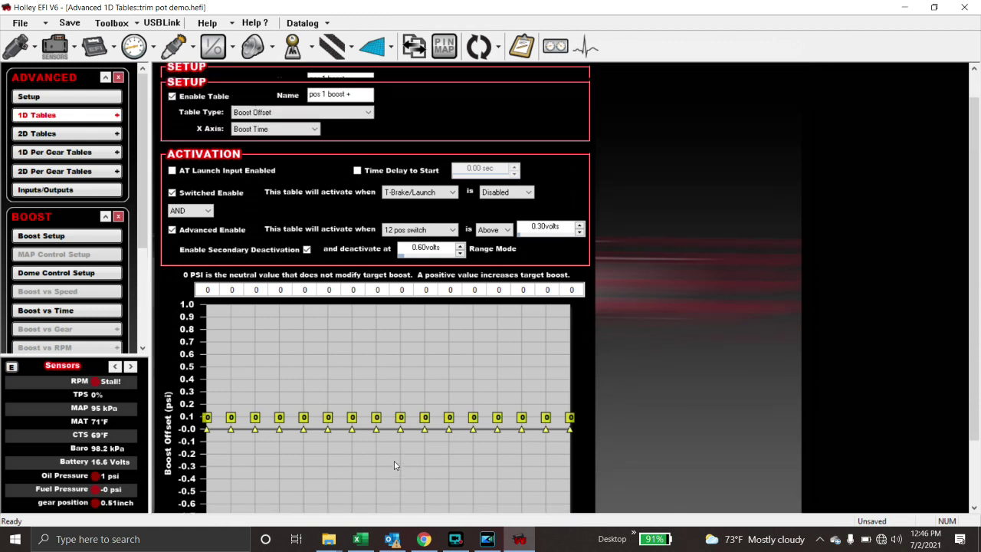
{"action": "scroll", "coordinate": [395, 465], "scroll_direction": "down", "scroll_amount": 4}
{"action": "scroll", "coordinate": [396, 465], "scroll_direction": "down", "scroll_amount": 1}
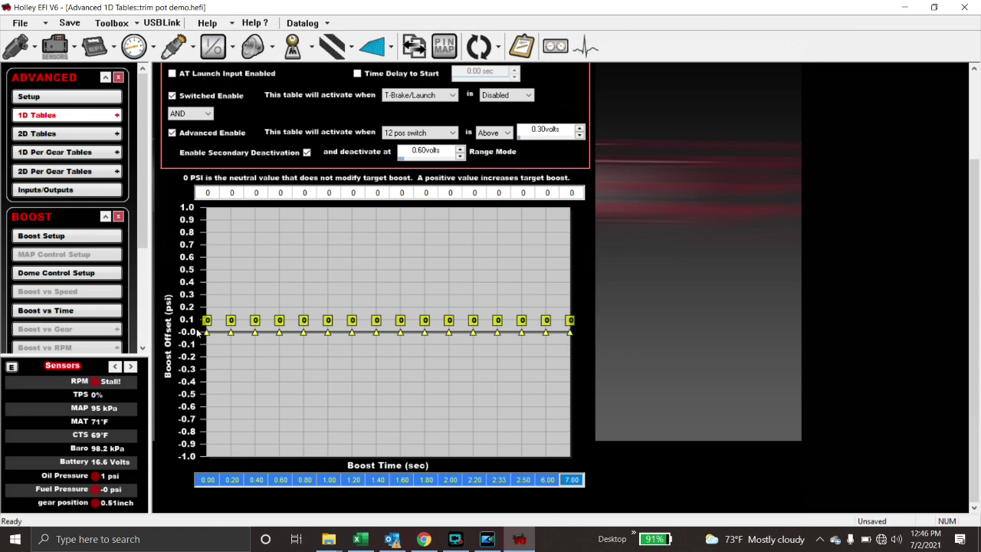
{"action": "left_click", "coordinate": [209, 194]}
- Enter a 2 psi boost offset in each cell across the time axis
{"action": "type", "text": "2"}
{"action": "key", "text": "Tab"}
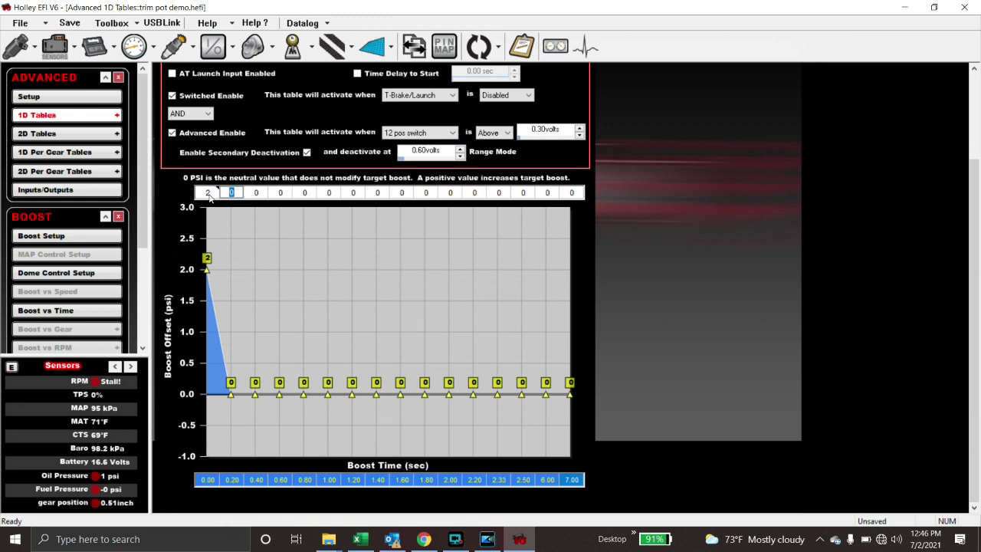
{"action": "type", "text": "2"}
{"action": "key", "text": "Tab"}
{"action": "type", "text": "2"}
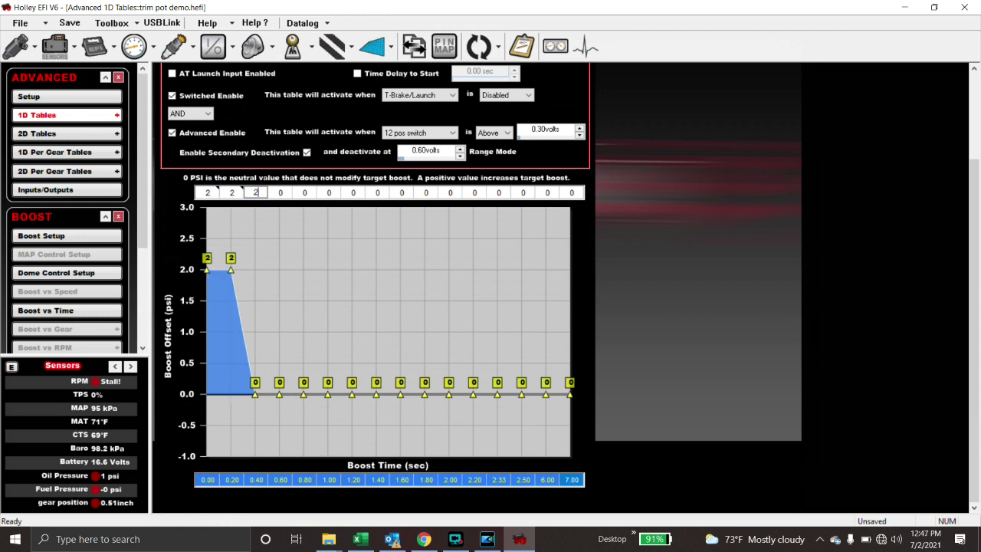
{"action": "key", "text": "Tab"}
{"action": "type", "text": "2"}
{"action": "key", "text": "Tab"}
{"action": "type", "text": "2"}
{"action": "key", "text": "Tab"}
{"action": "type", "text": "2"}
{"action": "key", "text": "Tab"}
{"action": "type", "text": "2"}
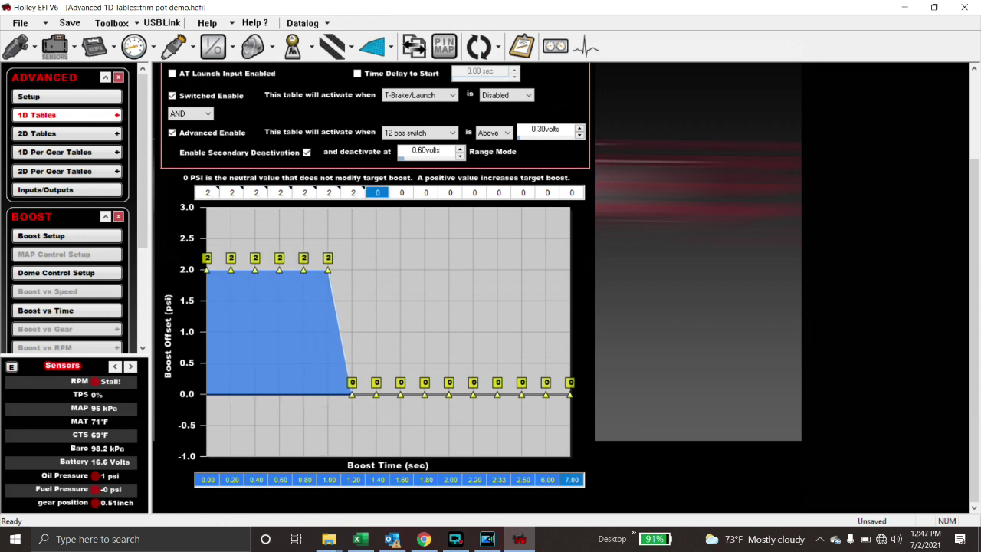
{"action": "key", "text": "Tab"}
{"action": "type", "text": "2"}
{"action": "key", "text": "Tab"}
{"action": "type", "text": "2"}
{"action": "key", "text": "Tab"}
{"action": "type", "text": "2\t2"}
{"action": "key", "text": "Tab"}
{"action": "type", "text": "2"}
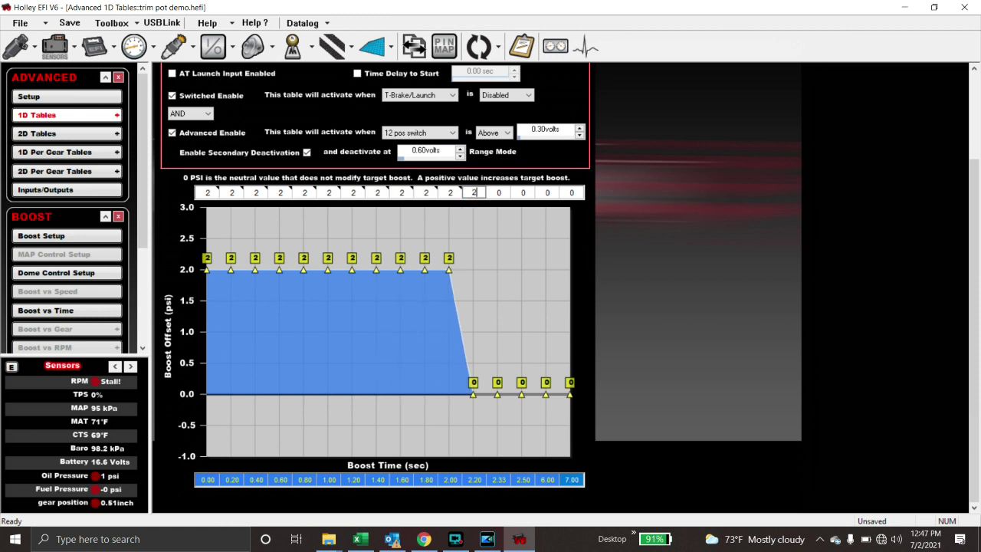
{"action": "key", "text": "Tab"}
{"action": "type", "text": "2"}
{"action": "key", "text": "Tab"}
{"action": "type", "text": "2"}
{"action": "key", "text": "Tab"}
{"action": "type", "text": "2"}
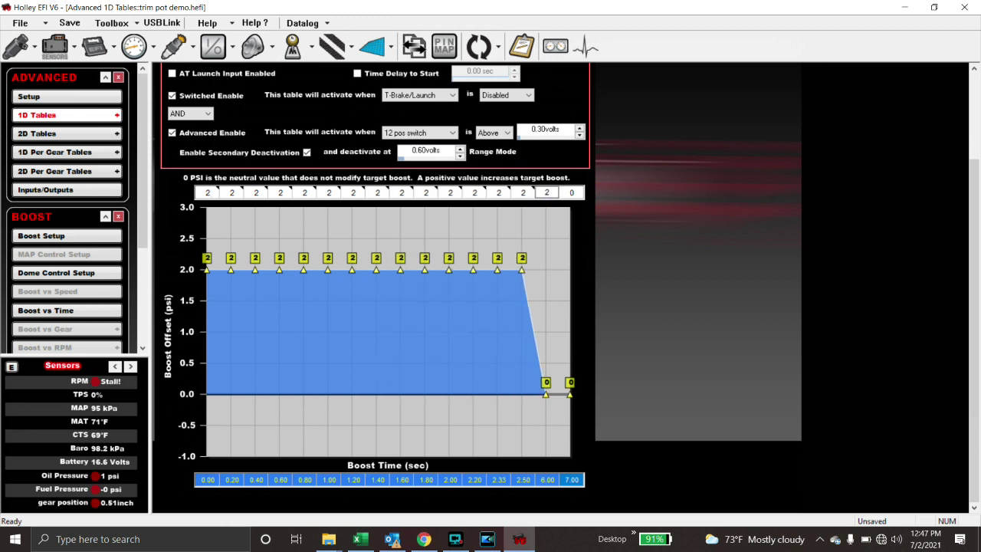
{"action": "key", "text": "Tab"}
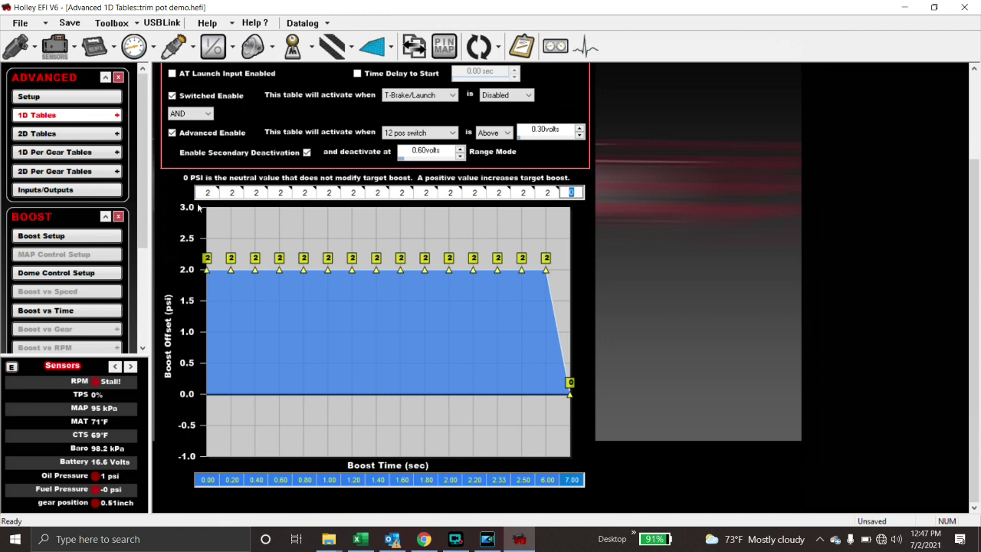
- Set 5 psi for 1.00–6.00 s and 0 psi at 0.00 s, then interpolate the 0–1 s ramp
{"action": "left_click", "coordinate": [216, 194]}
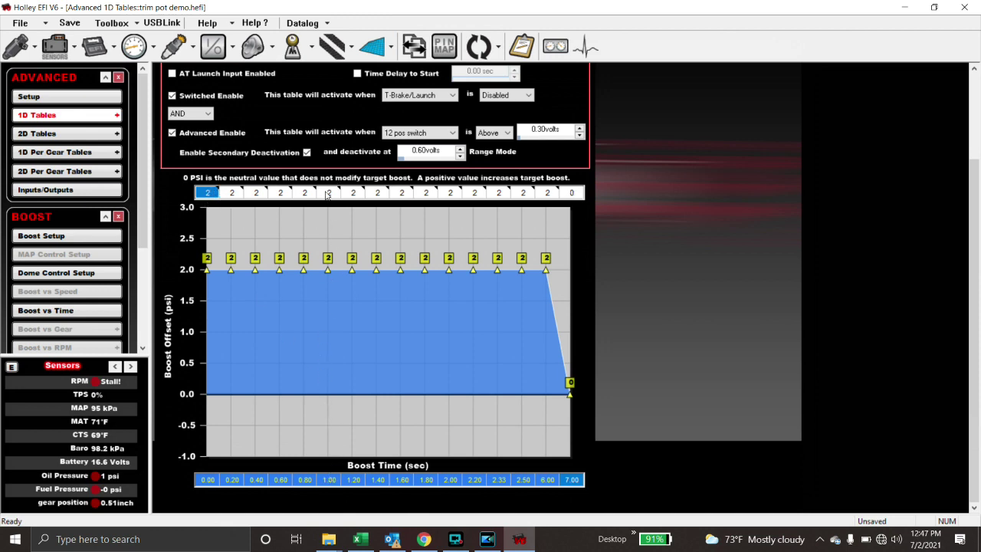
{"action": "left_click_drag", "start_coordinate": [327, 192], "coordinate": [546, 184]}
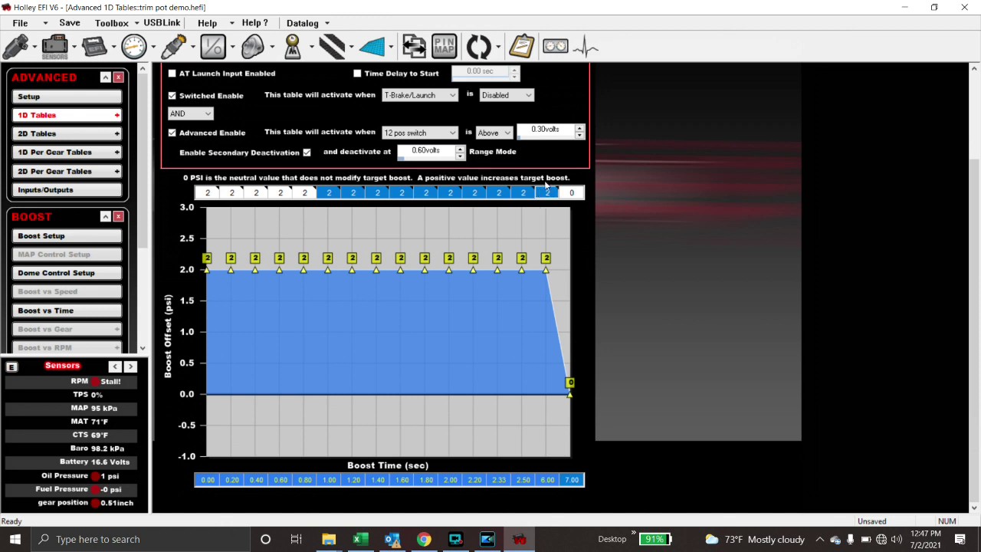
{"action": "type", "text": "5"}
{"action": "key", "text": "Return"}
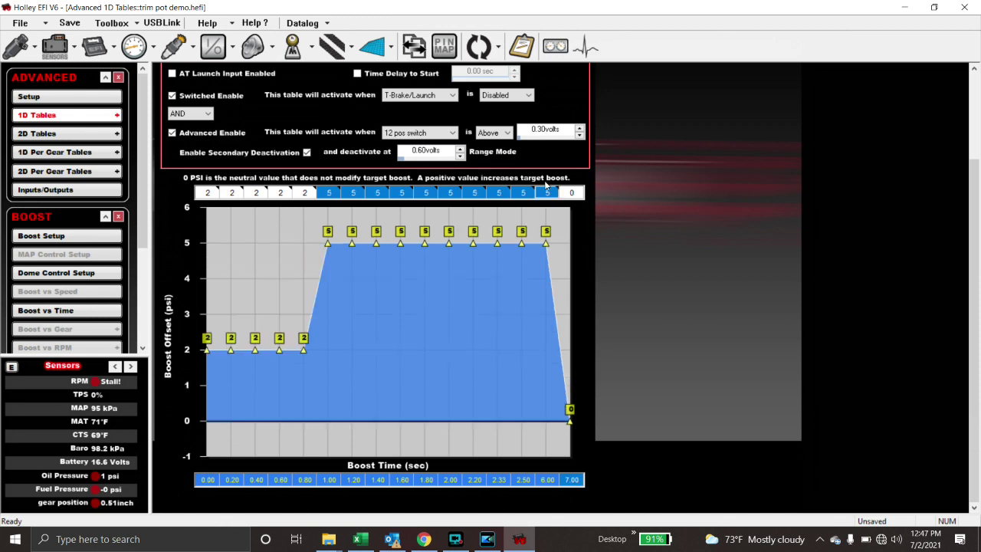
{"action": "left_click", "coordinate": [207, 192]}
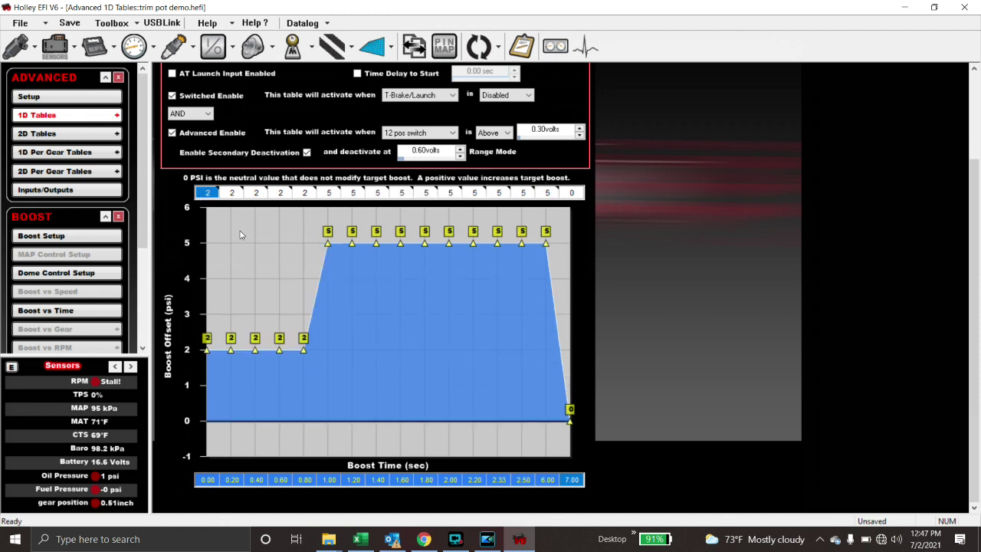
{"action": "type", "text": "0"}
{"action": "key", "text": "Return"}
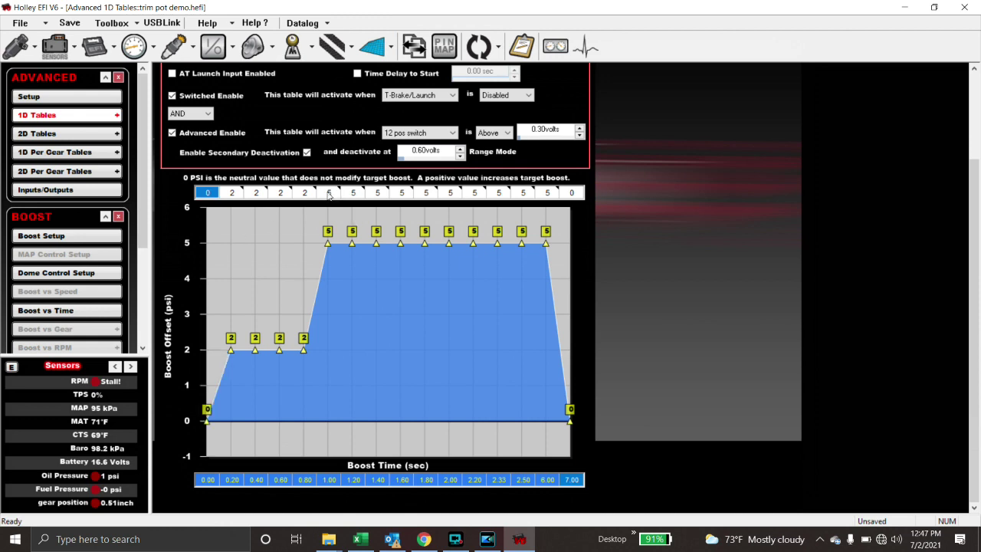
{"action": "left_click_drag", "start_coordinate": [329, 193], "coordinate": [209, 193]}
{"action": "right_click", "coordinate": [225, 192]}
{"action": "left_click", "coordinate": [263, 278]}
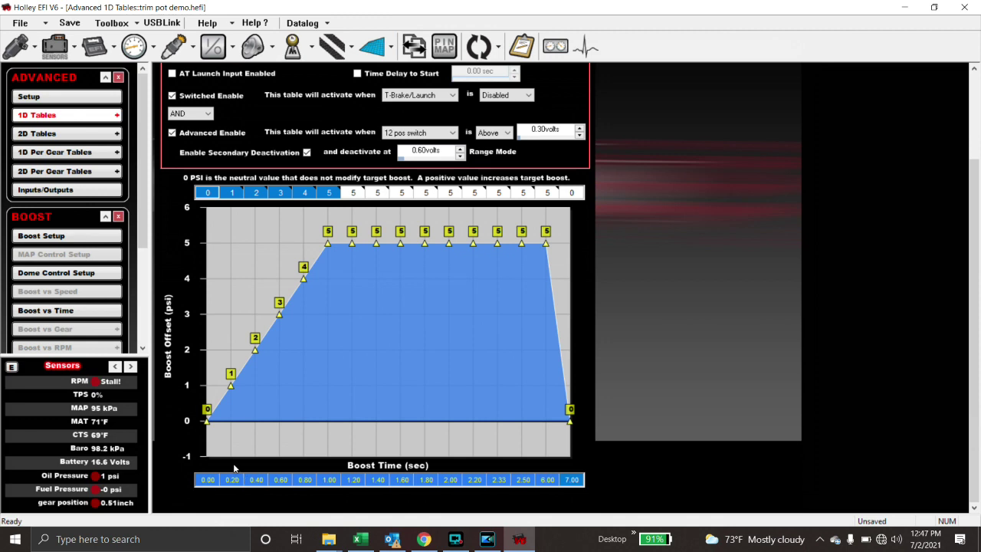
{"action": "mouse_move", "coordinate": [243, 364]}
{"action": "scroll", "coordinate": [450, 169], "scroll_direction": "up", "scroll_amount": 1}
{"action": "scroll", "coordinate": [452, 167], "scroll_direction": "up", "scroll_amount": 1}
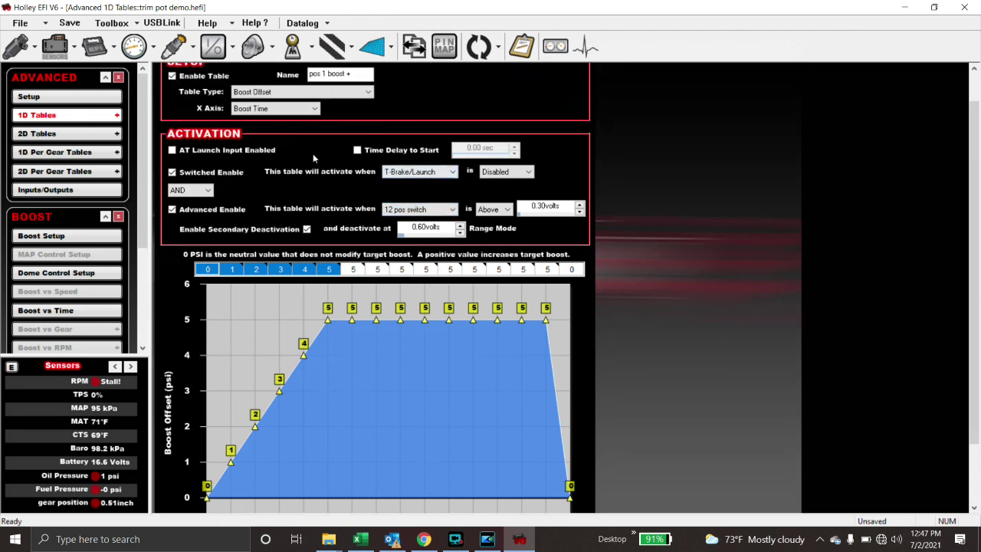
{"action": "scroll", "coordinate": [314, 153], "scroll_direction": "up", "scroll_amount": 1}
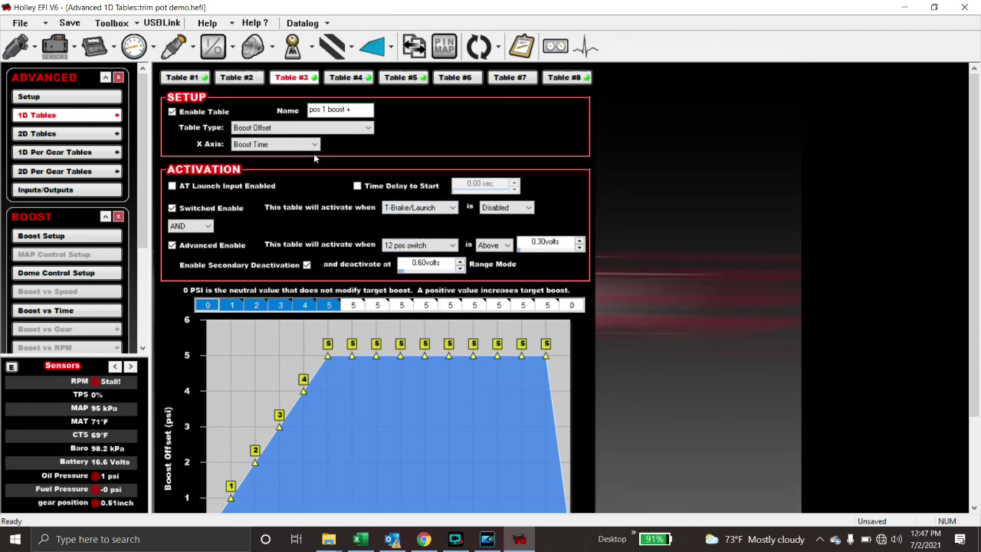
{"action": "left_click", "coordinate": [423, 245]}
{"action": "left_click", "coordinate": [423, 246]}
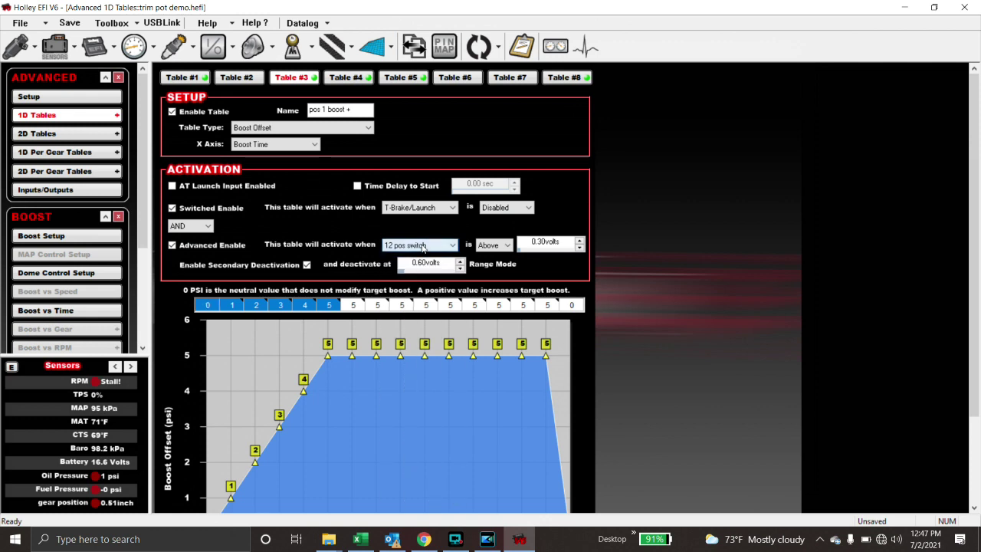
- Review Table #4, 'pos 2 boost +', then switch to Table #5, 'pos 3 timing ret'
{"action": "left_click", "coordinate": [354, 83]}
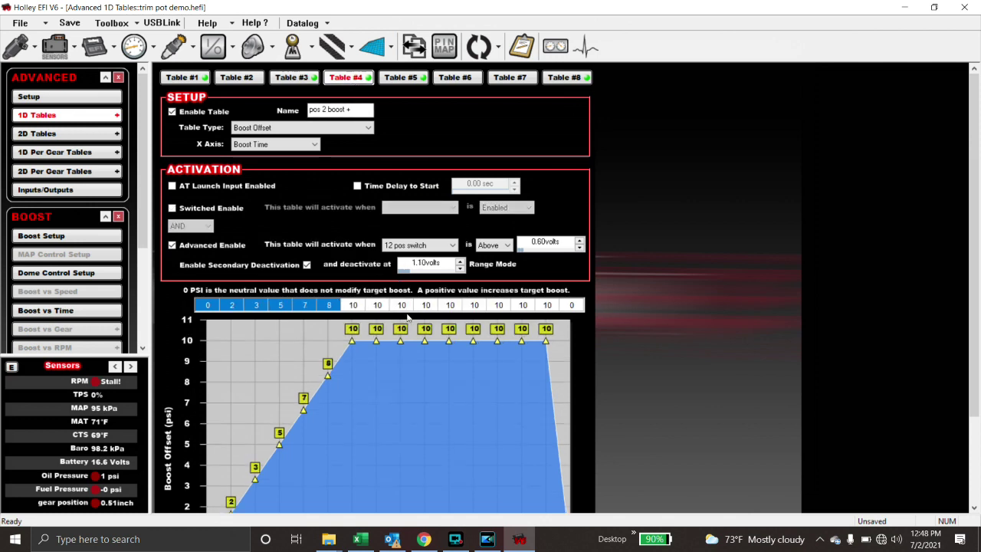
{"action": "scroll", "coordinate": [415, 311], "scroll_direction": "down", "scroll_amount": 1}
{"action": "scroll", "coordinate": [415, 311], "scroll_direction": "down", "scroll_amount": 2}
{"action": "scroll", "coordinate": [371, 264], "scroll_direction": "up", "scroll_amount": 3}
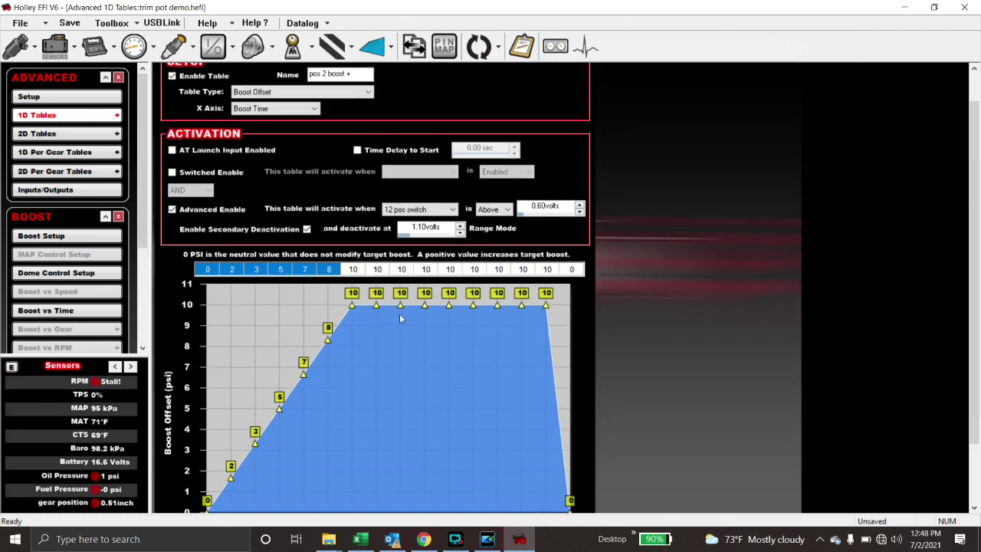
{"action": "left_click", "coordinate": [404, 78]}
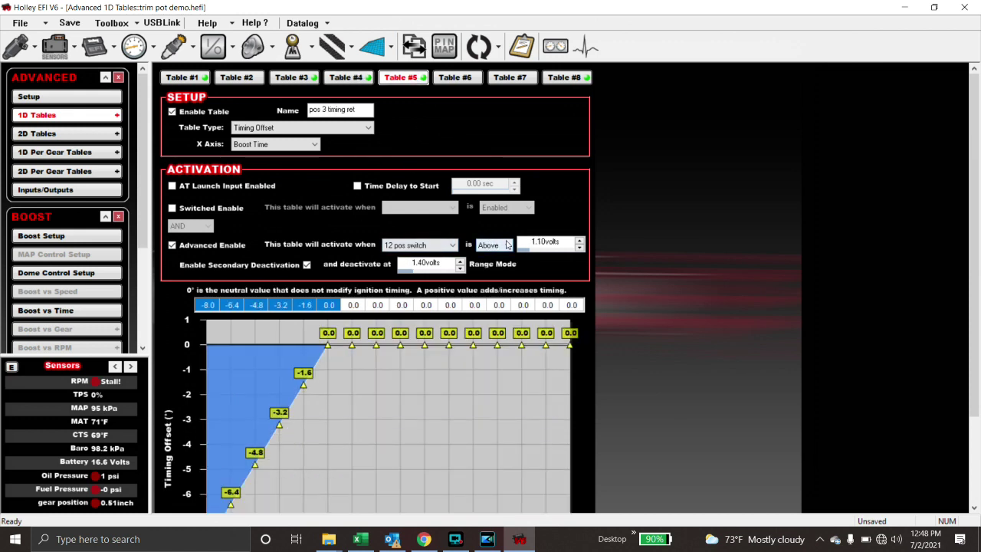
- Check Table #5's 1.10 volt threshold and Boost Time axis, then go to disabled Table #6
{"action": "left_click", "coordinate": [544, 243]}
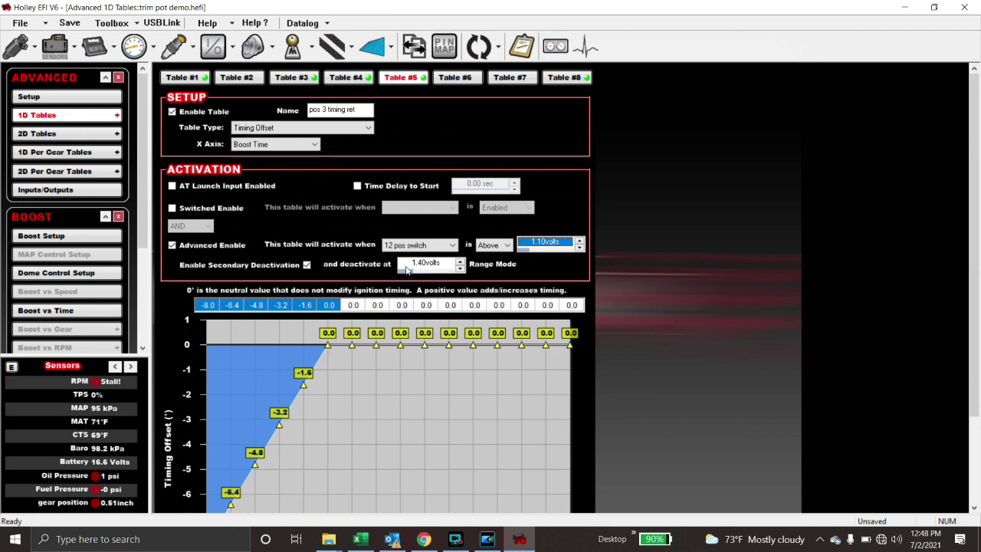
{"action": "scroll", "coordinate": [418, 280], "scroll_direction": "down", "scroll_amount": 3}
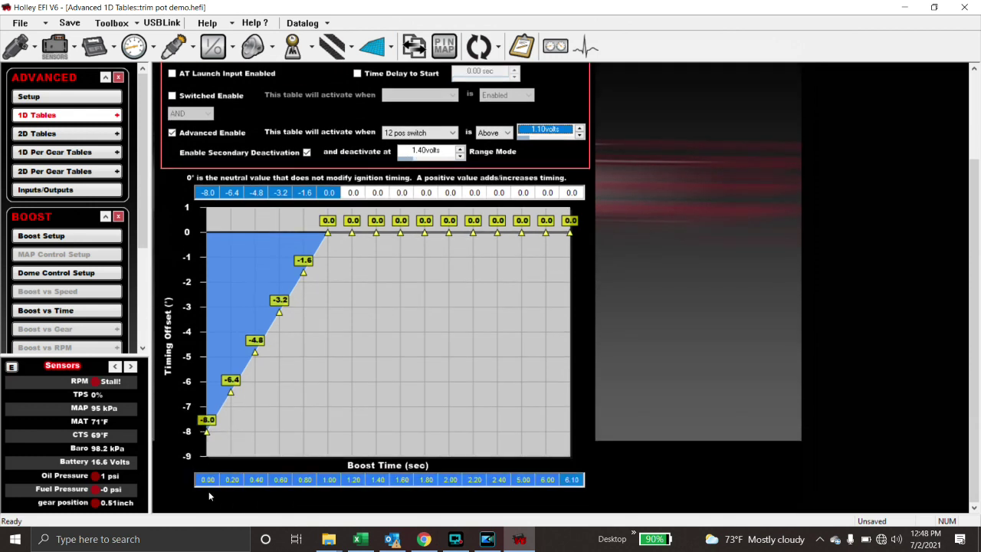
{"action": "left_click", "coordinate": [207, 481]}
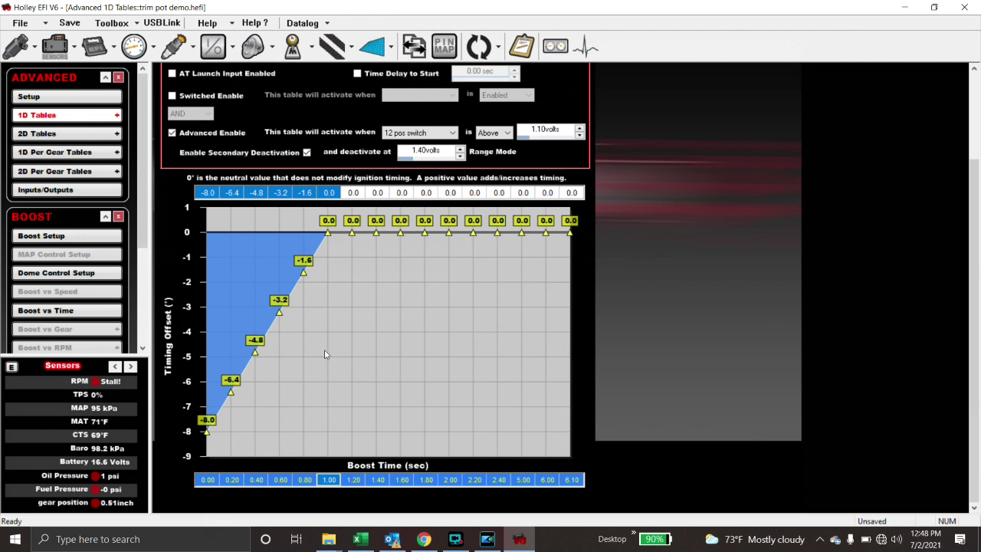
{"action": "scroll", "coordinate": [327, 359], "scroll_direction": "up", "scroll_amount": 3}
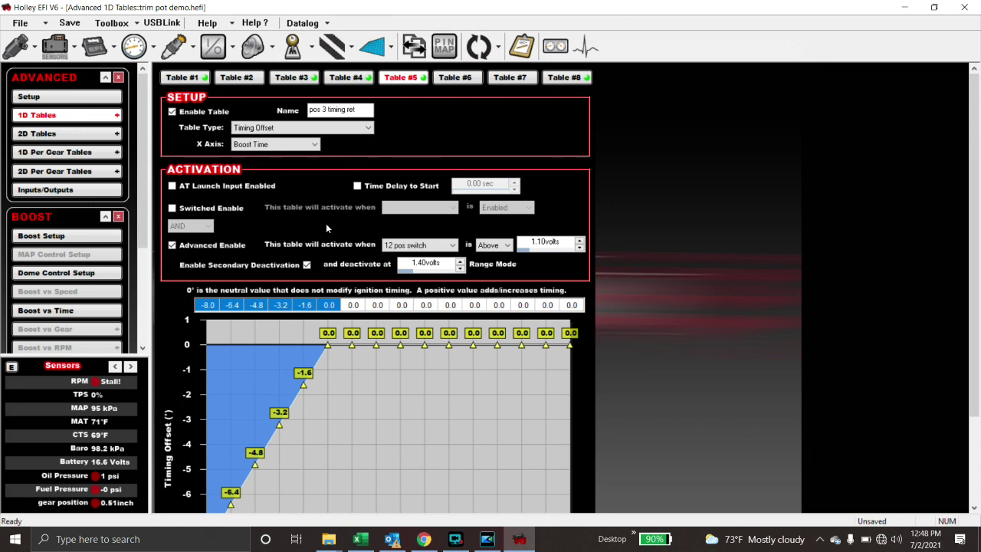
{"action": "scroll", "coordinate": [324, 226], "scroll_direction": "down", "scroll_amount": 3}
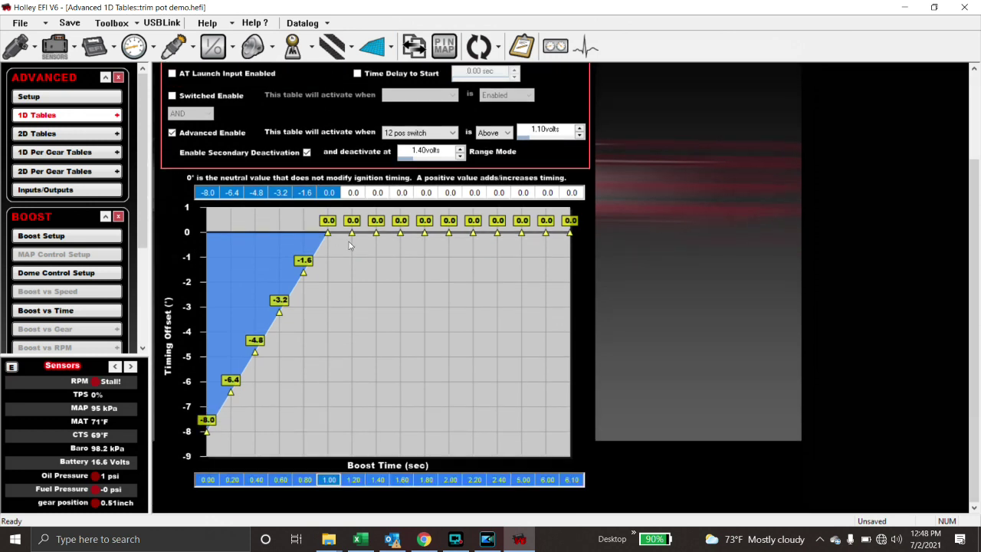
{"action": "scroll", "coordinate": [335, 261], "scroll_direction": "up", "scroll_amount": 3}
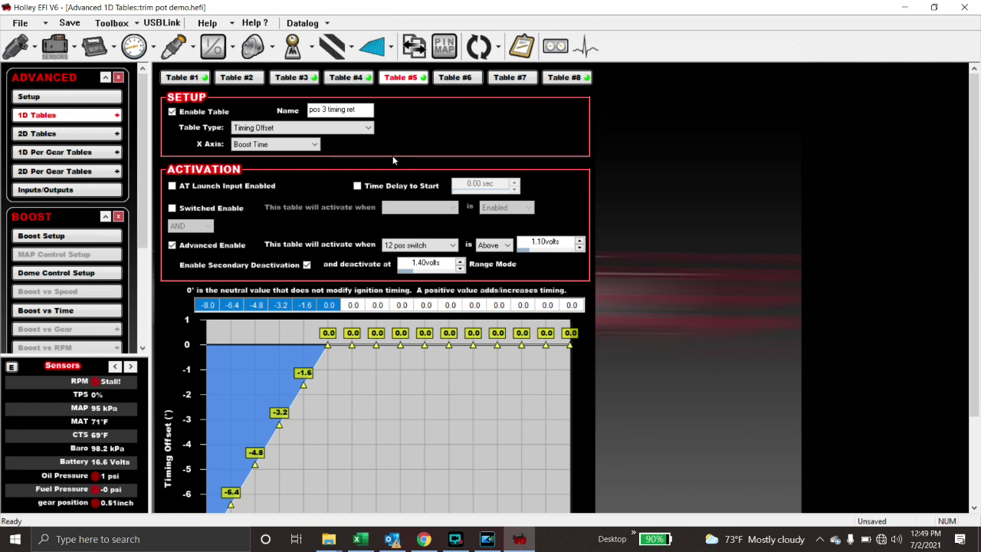
{"action": "left_click", "coordinate": [449, 81]}
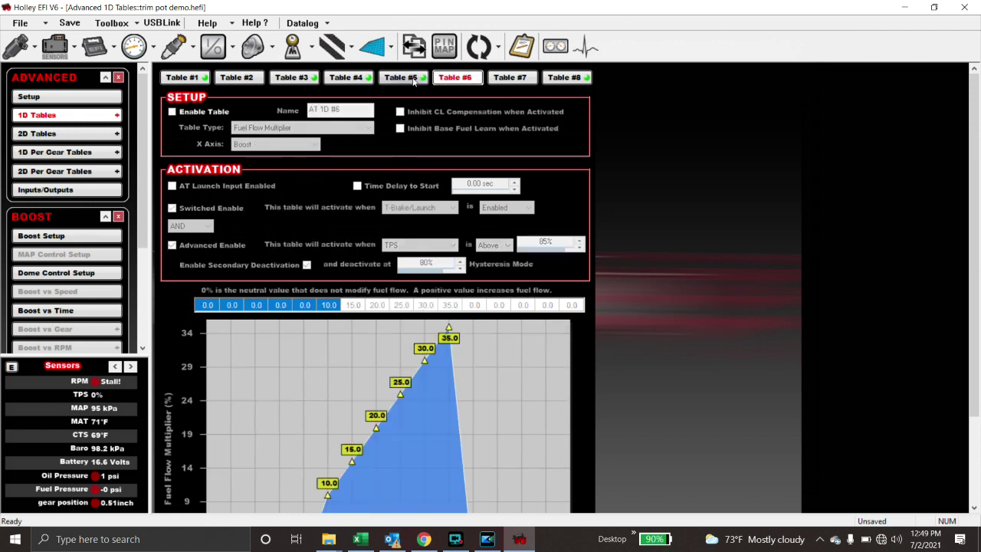
- Switch back to Table #5, 'pos 3 timing ret', with its -8.0 to 0.0 degree offset ramp
{"action": "left_click", "coordinate": [412, 80]}
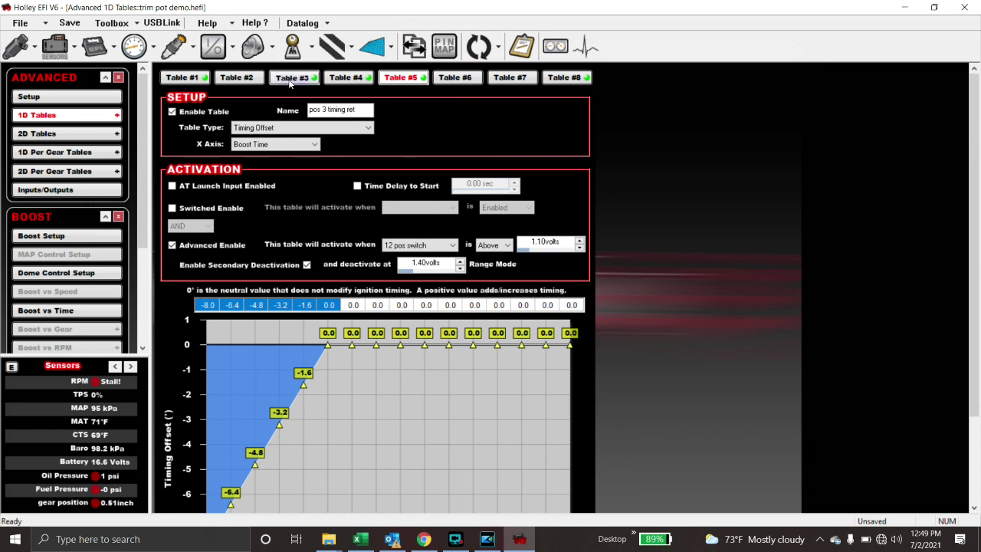
- Scroll through Table #3, 'pos 1 boost +', to check its 0 to 5 psi offset ramp
{"action": "scroll", "coordinate": [405, 126], "scroll_direction": "down", "scroll_amount": 2}
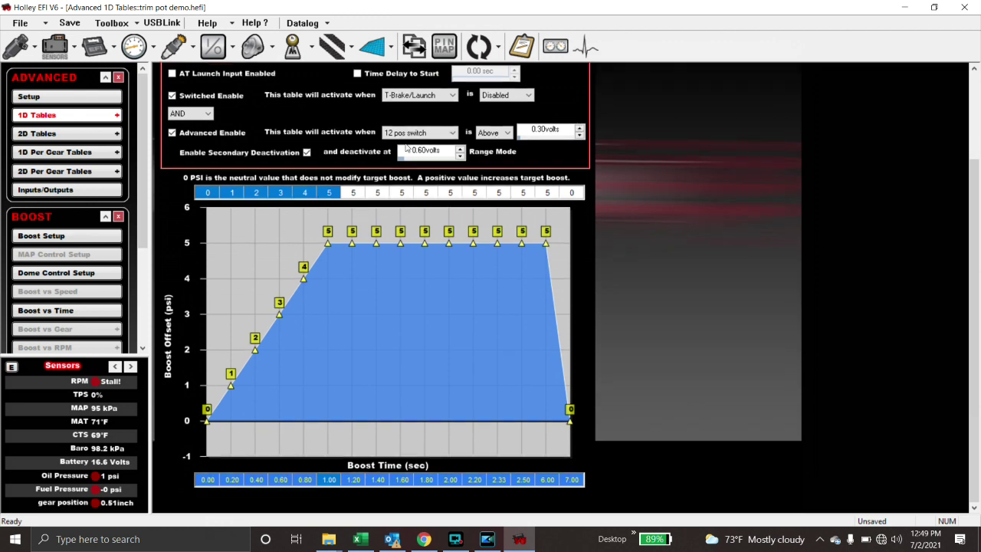
{"action": "scroll", "coordinate": [401, 183], "scroll_direction": "up", "scroll_amount": 2}
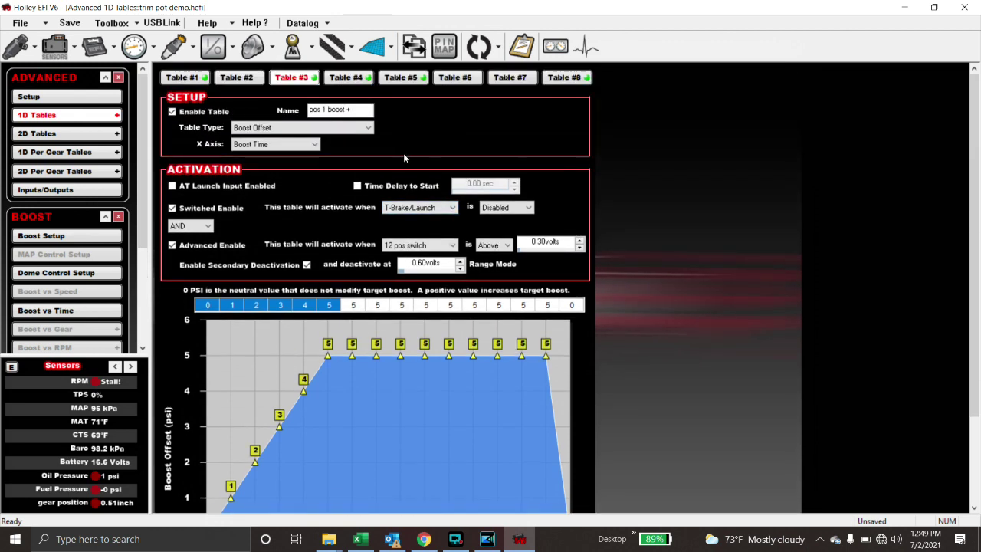